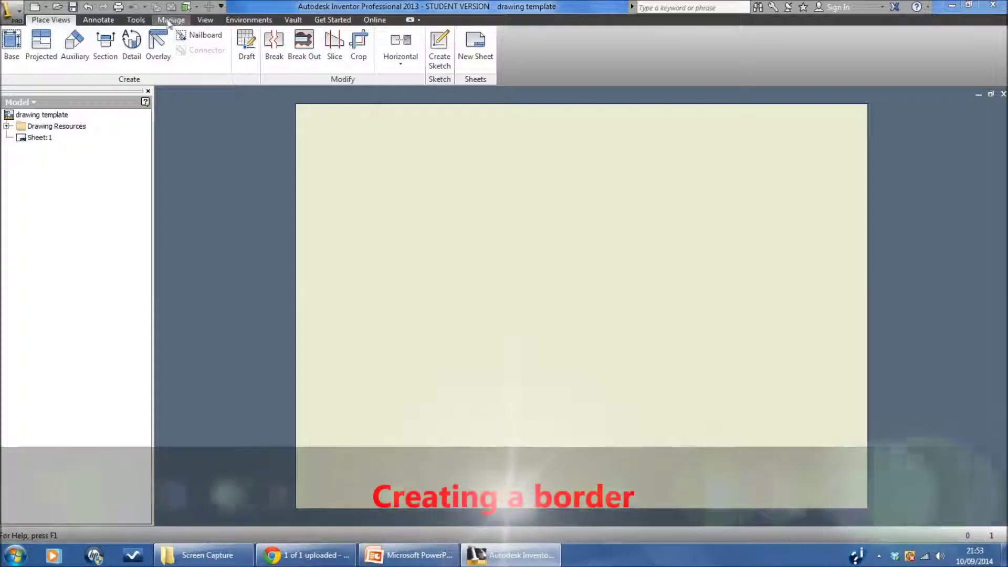
Step: Begin a new custom border sketch on the blank drawing template sheet
{"action": "left_click", "coordinate": [174, 21]}
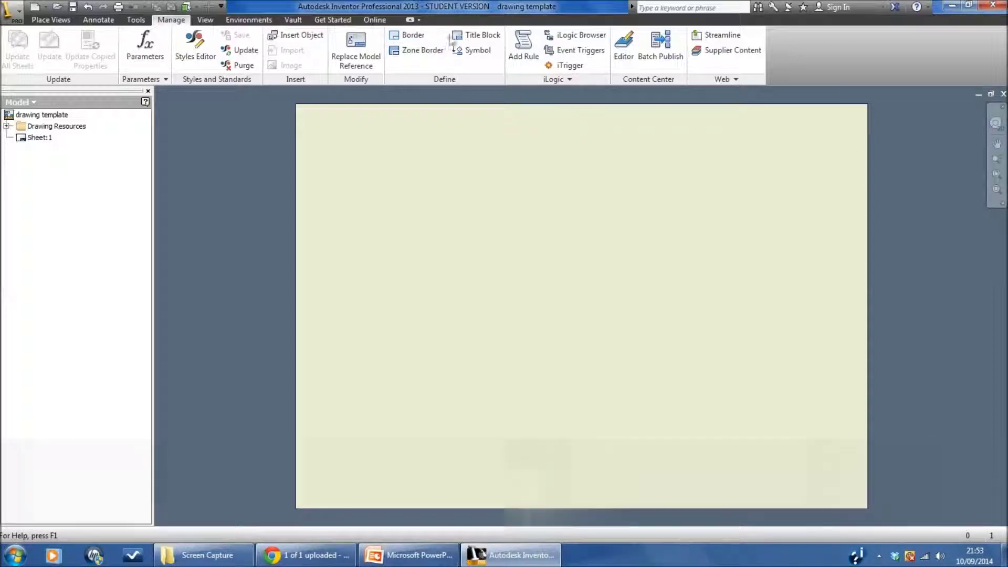
{"action": "left_click", "coordinate": [412, 37]}
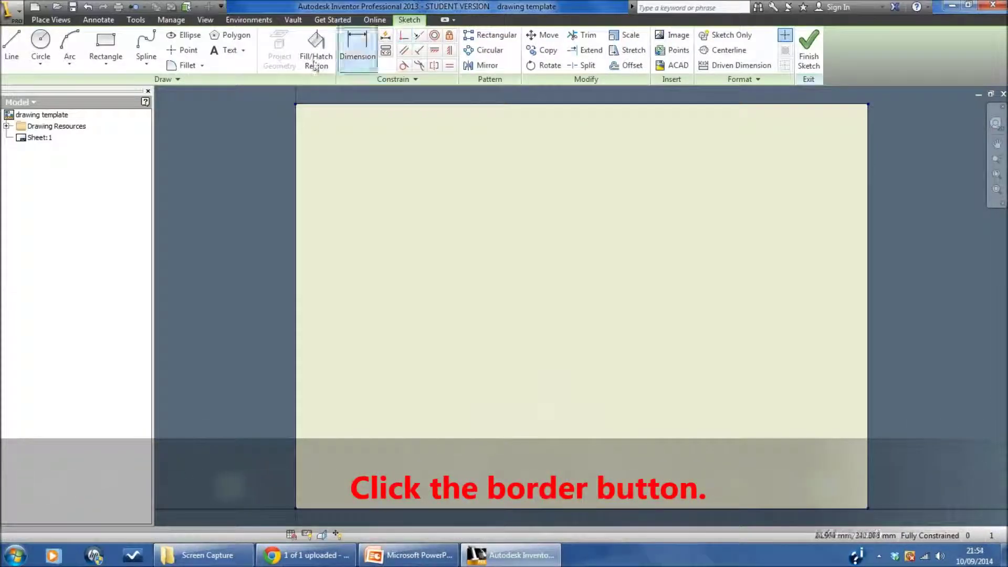
Step: Draw the border rectangle from just inside the sheet's top-left corner to its bottom-right
{"action": "left_click", "coordinate": [106, 42]}
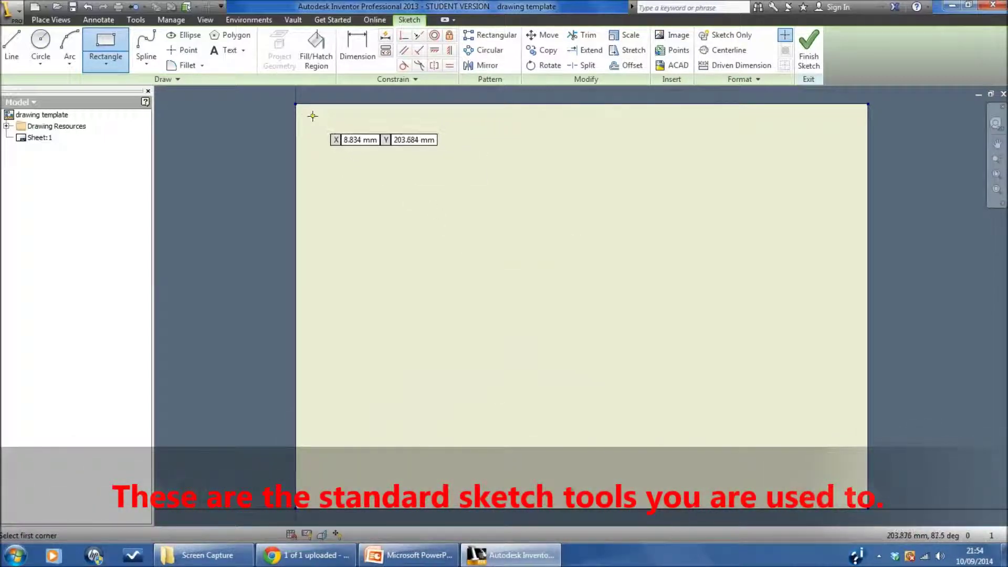
{"action": "left_click", "coordinate": [313, 116]}
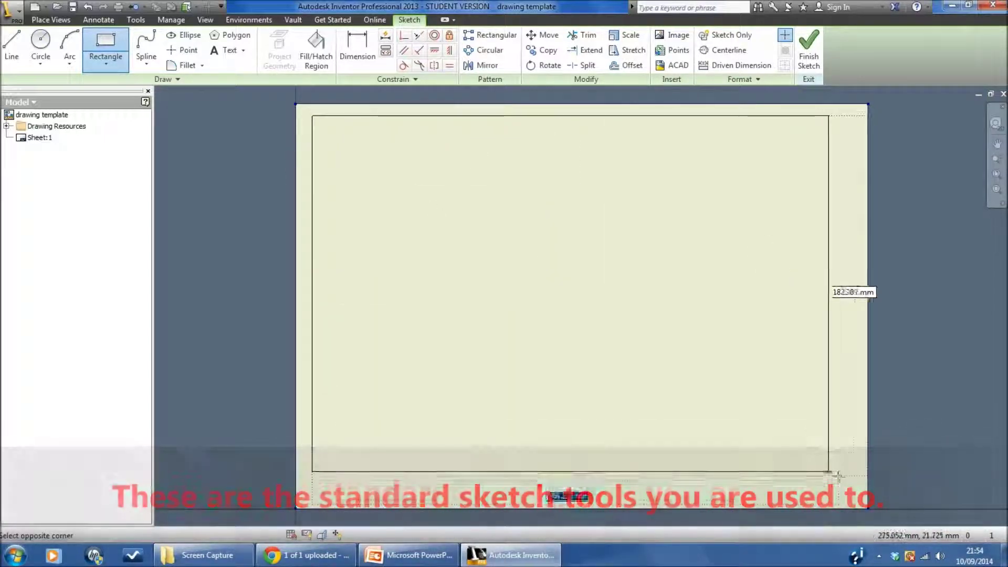
{"action": "left_click", "coordinate": [855, 494]}
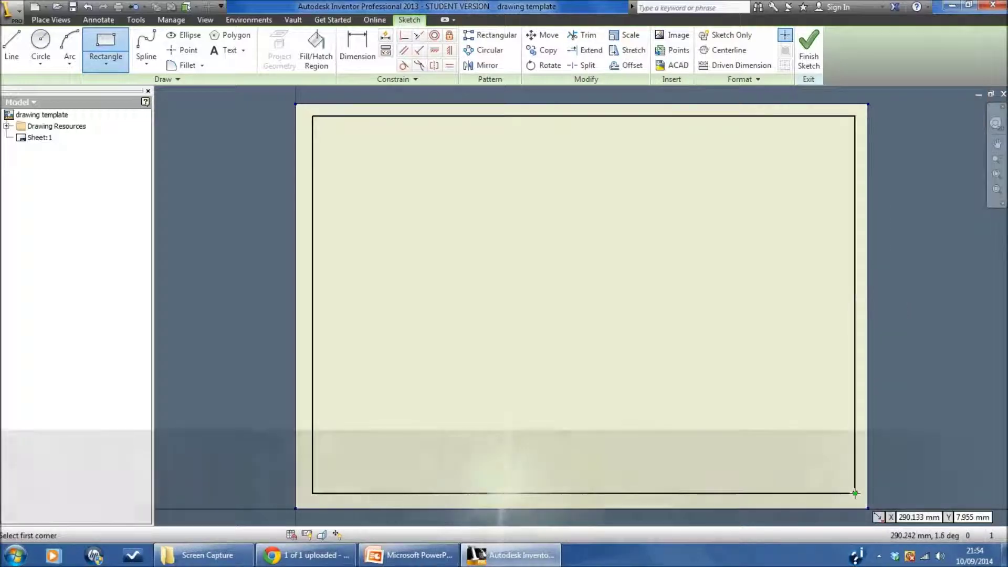
Step: Dimension the rectangle corners 8 mm in from the sheet corners to fully constrain it, then finish the sketch
{"action": "left_click", "coordinate": [356, 47]}
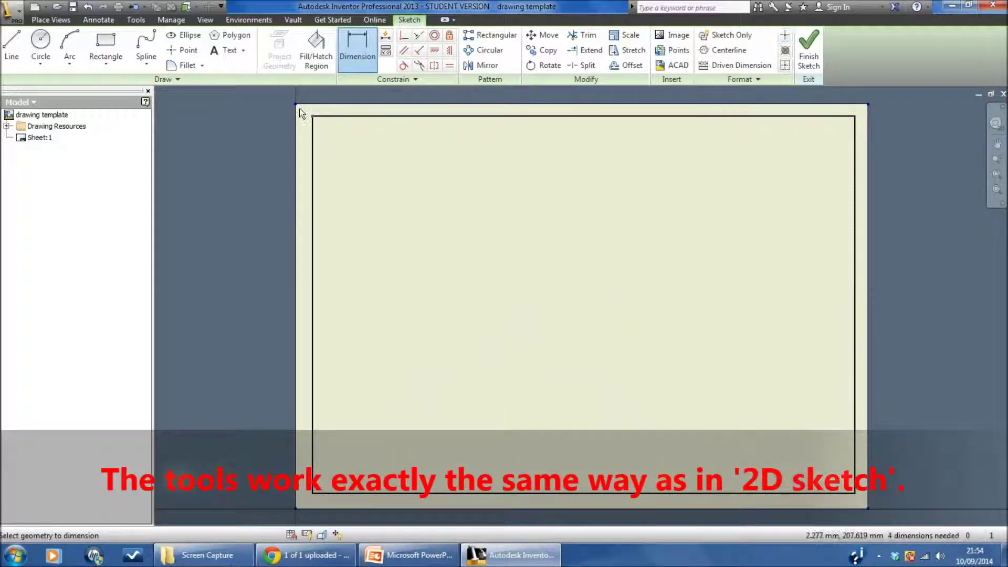
{"action": "left_click", "coordinate": [296, 105]}
{"action": "left_click", "coordinate": [312, 116]}
{"action": "left_click", "coordinate": [304, 122]}
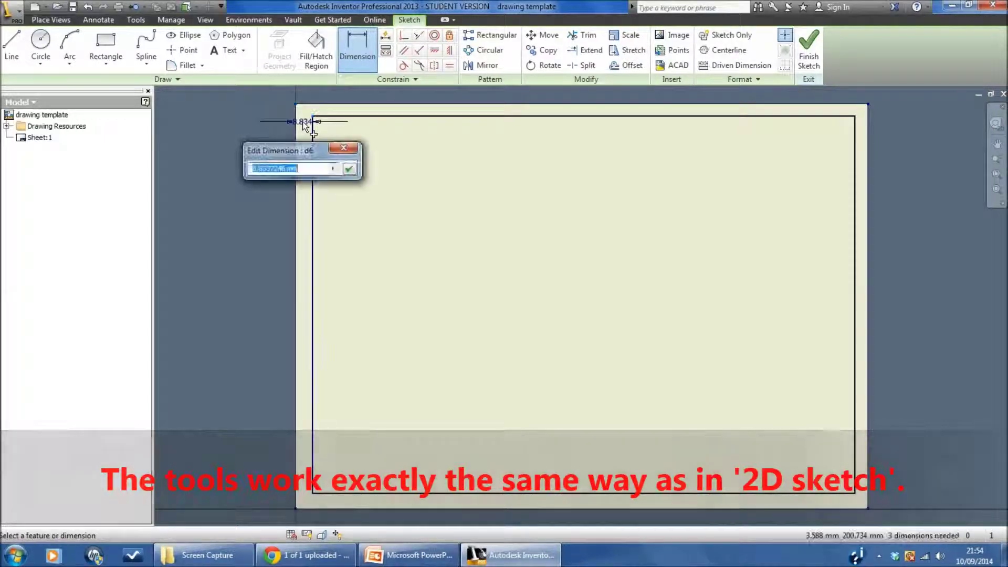
{"action": "type", "text": "8"}
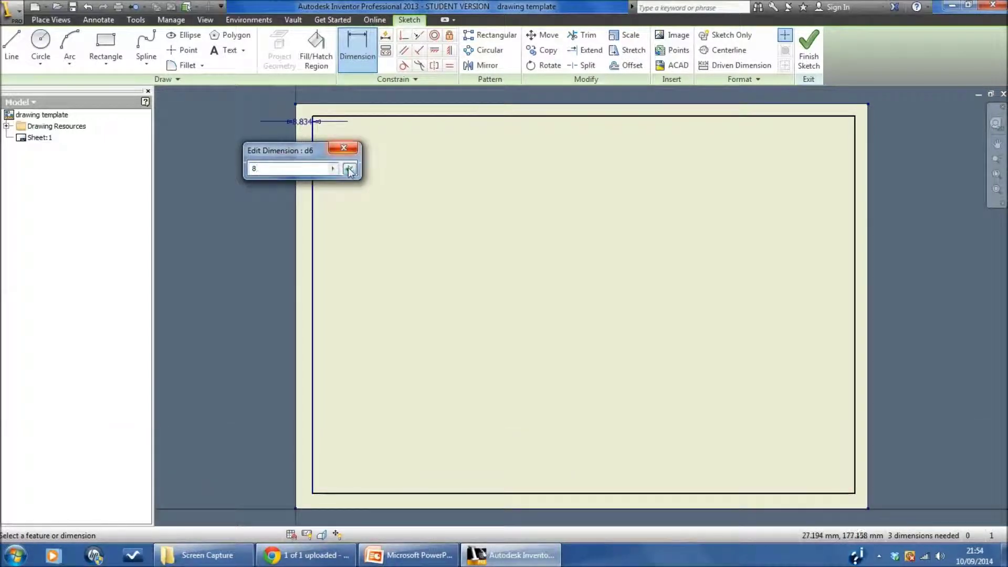
{"action": "left_click", "coordinate": [349, 169]}
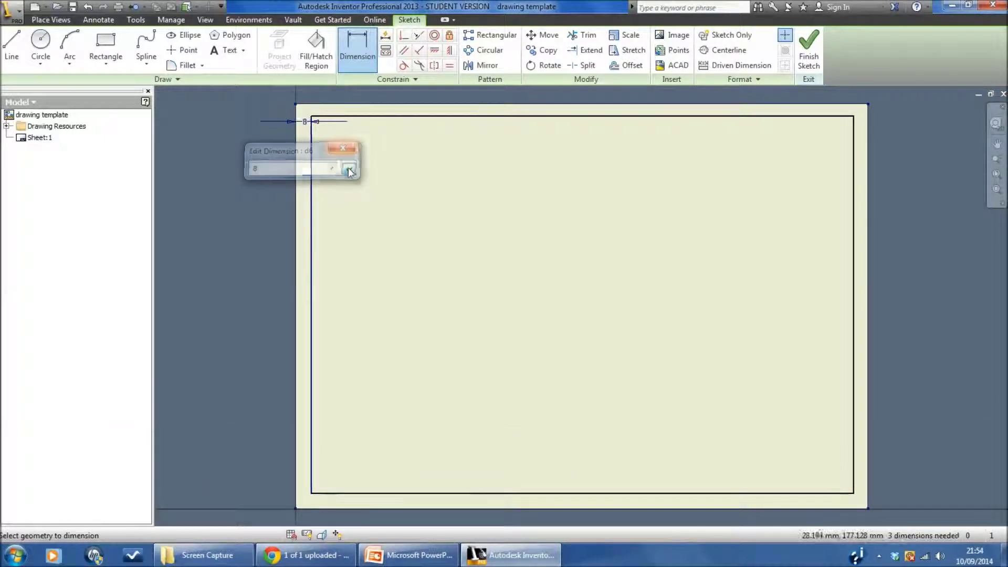
{"action": "left_click", "coordinate": [855, 121]}
{"action": "left_click", "coordinate": [345, 470]}
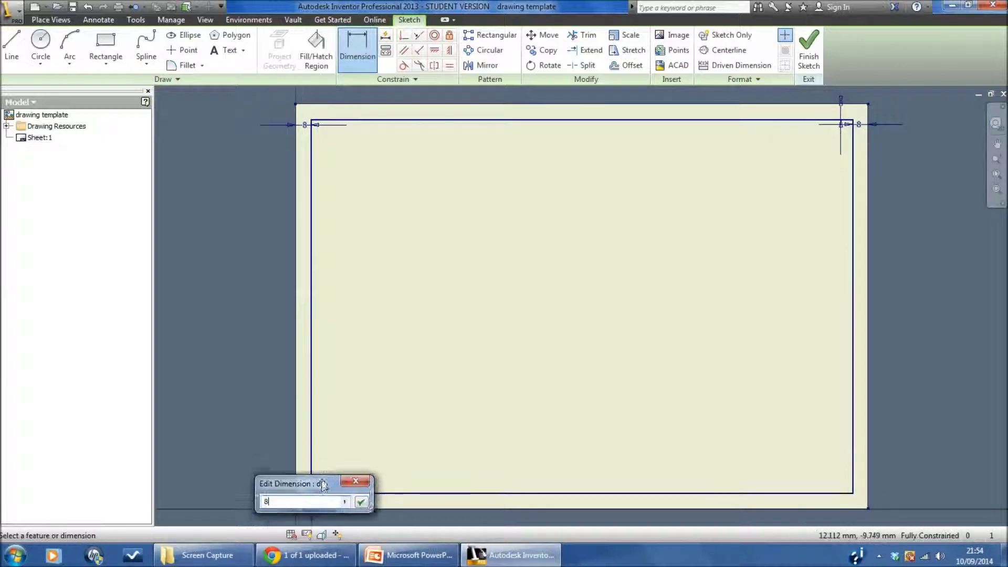
{"action": "left_click", "coordinate": [361, 499]}
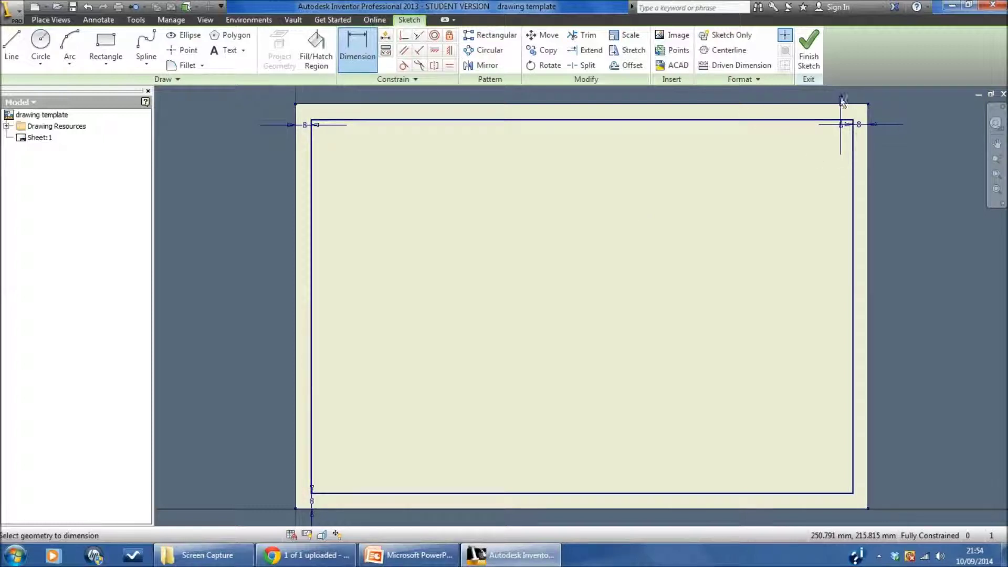
{"action": "left_click", "coordinate": [811, 46]}
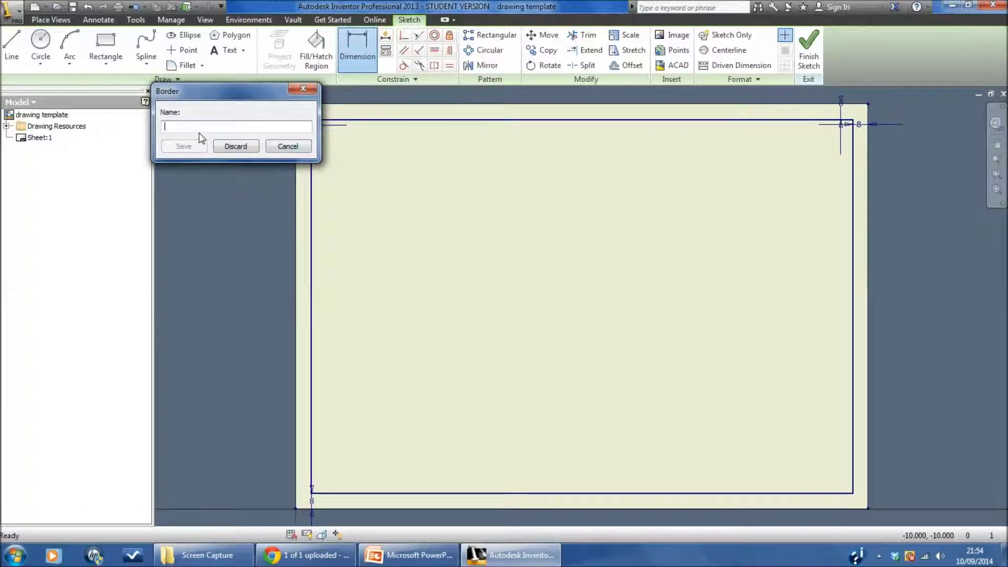
Step: Save the border definition under the name 'Standard Border'
{"action": "type", "text": "Standard Border"}
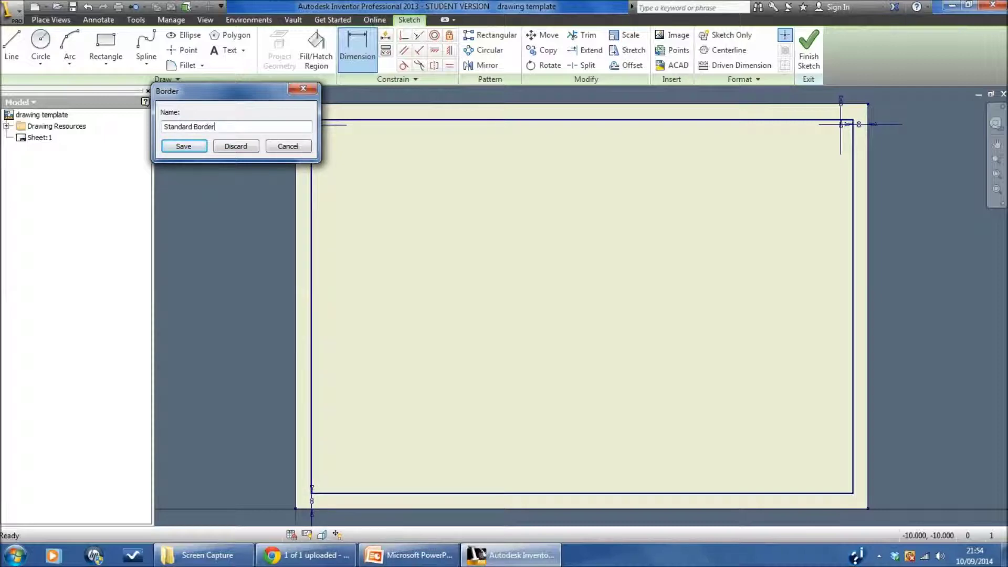
{"action": "left_click", "coordinate": [184, 146]}
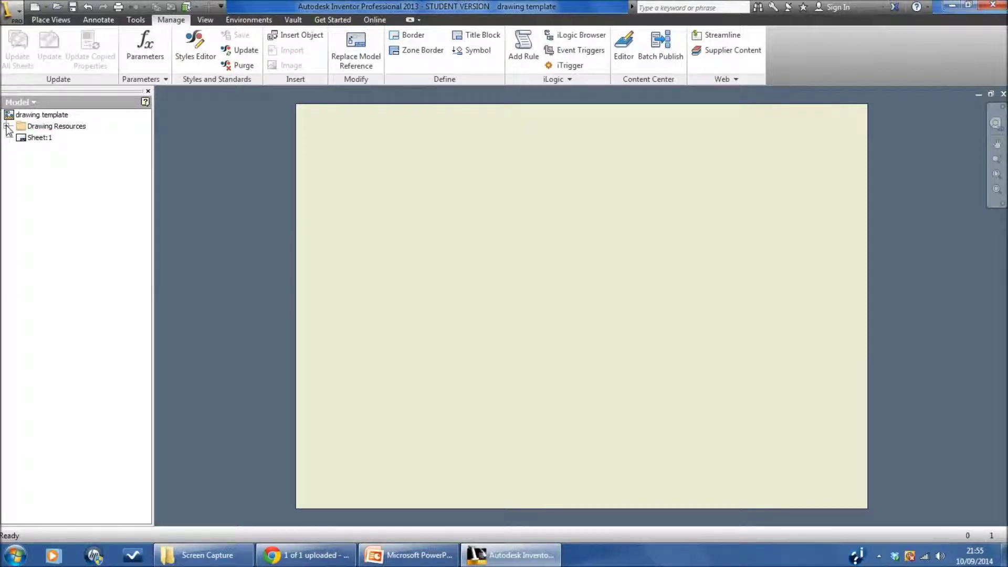
{"action": "left_click", "coordinate": [7, 127]}
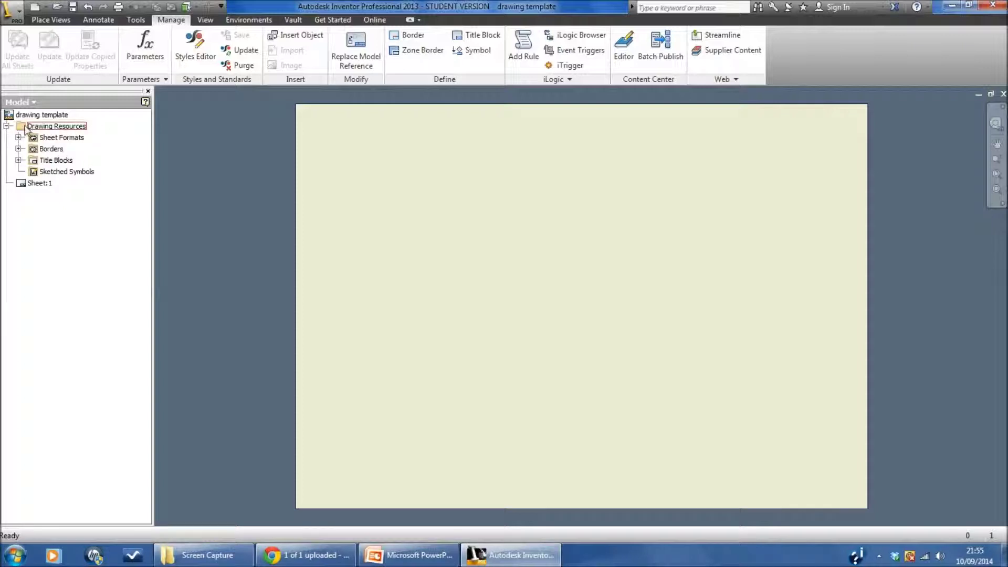
Step: Insert 'Standard Border' from Drawing Resources > Borders onto Sheet:1
{"action": "left_click", "coordinate": [31, 138]}
{"action": "left_click", "coordinate": [19, 149]}
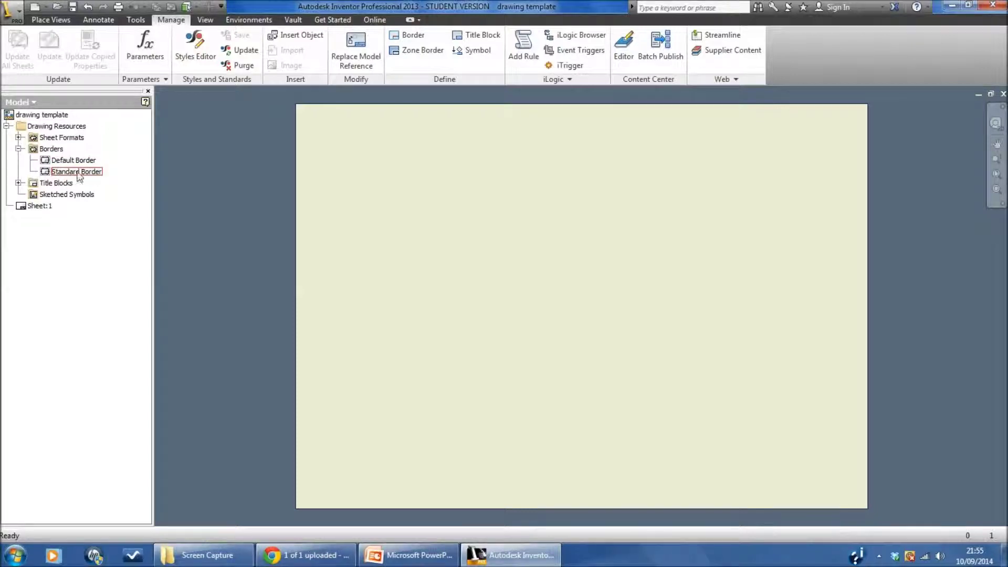
{"action": "double_click", "coordinate": [46, 172]}
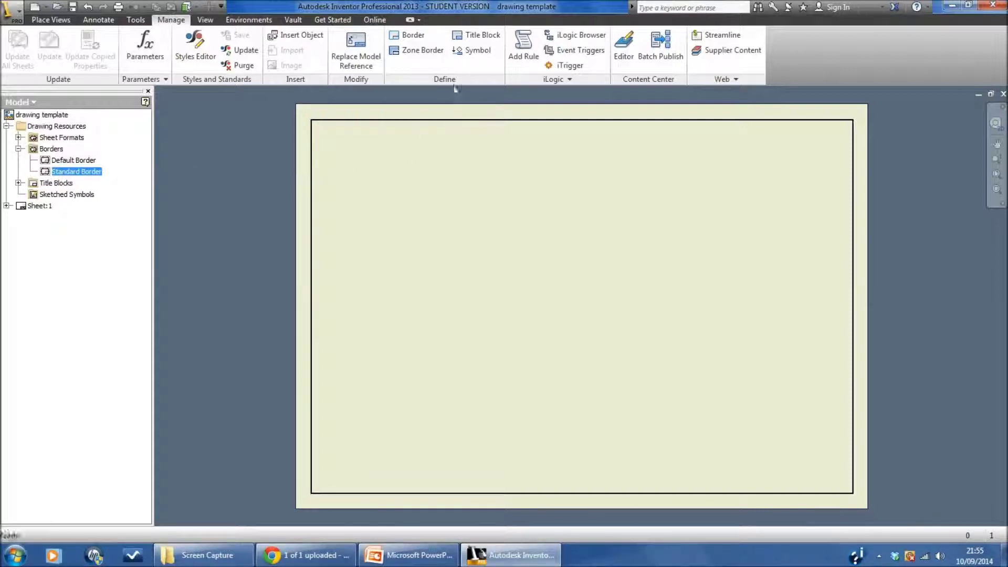
Step: Begin a title block sketch with a 110 mm × 35 mm rectangle at the border's lower right
{"action": "left_click", "coordinate": [472, 35]}
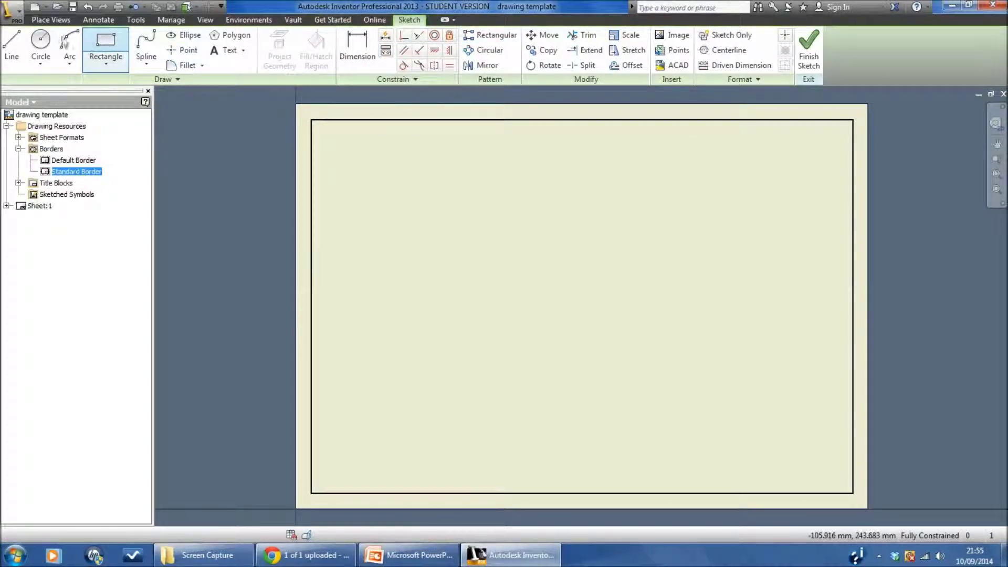
{"action": "left_click", "coordinate": [104, 45]}
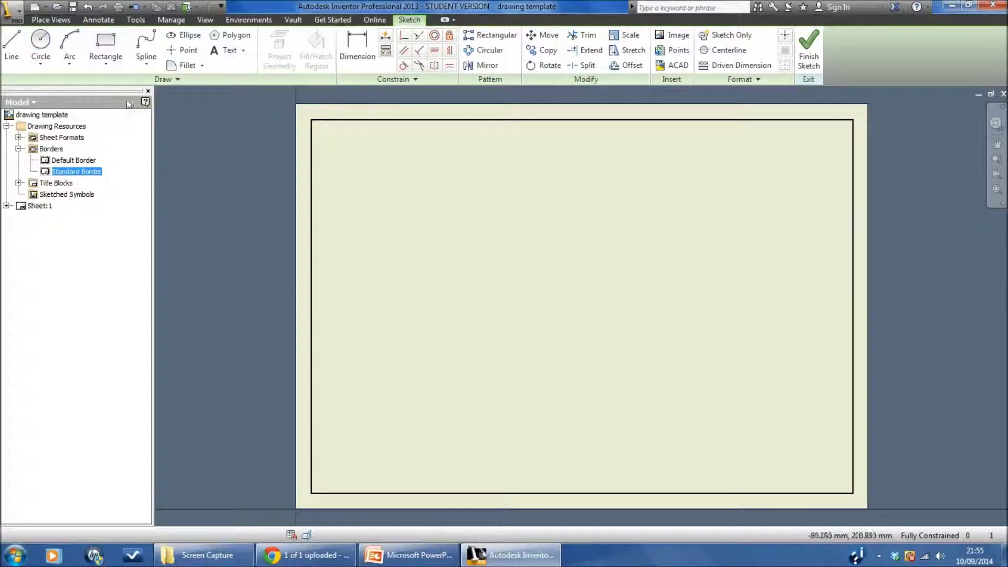
{"action": "left_click", "coordinate": [109, 45]}
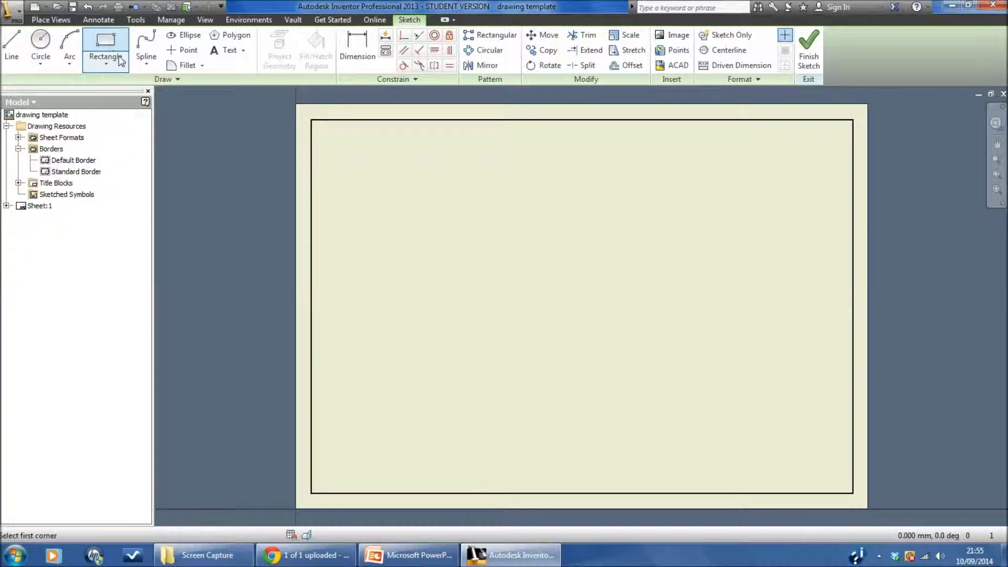
{"action": "left_click", "coordinate": [811, 446]}
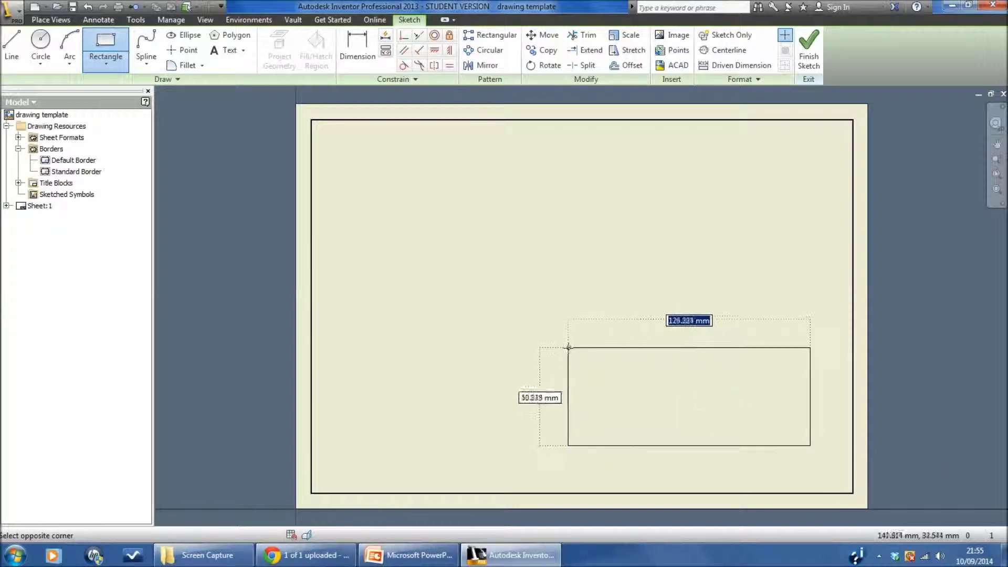
{"action": "type", "text": "11"}
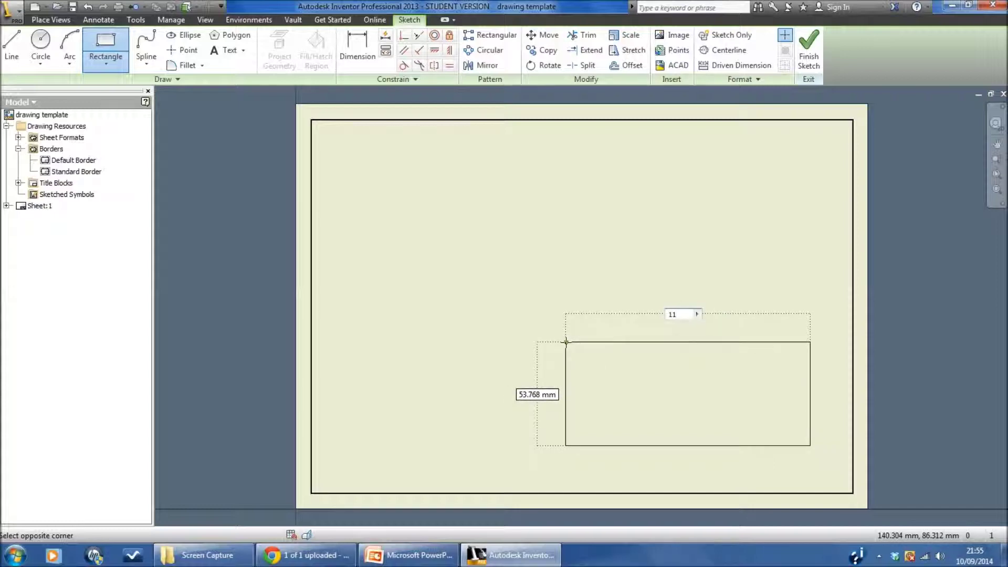
{"action": "type", "text": "0"}
{"action": "key", "text": "Tab"}
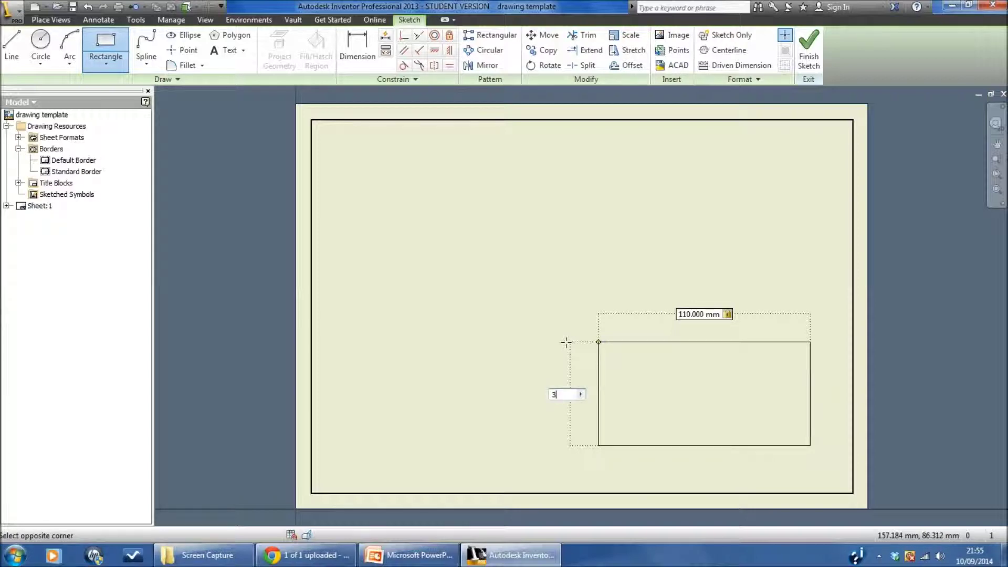
{"action": "type", "text": "35"}
{"action": "key", "text": "Return"}
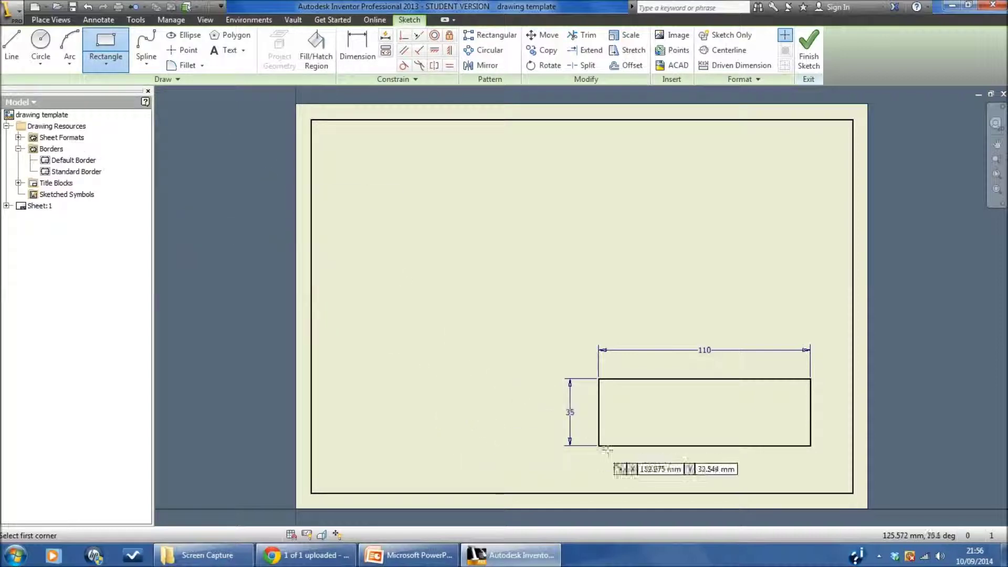
{"action": "scroll", "coordinate": [600, 446], "scroll_direction": "up", "scroll_amount": 5}
Step: Add a 10 mm high strip along the bottom of the title block outline
{"action": "scroll", "coordinate": [600, 446], "scroll_direction": "down", "scroll_amount": 4}
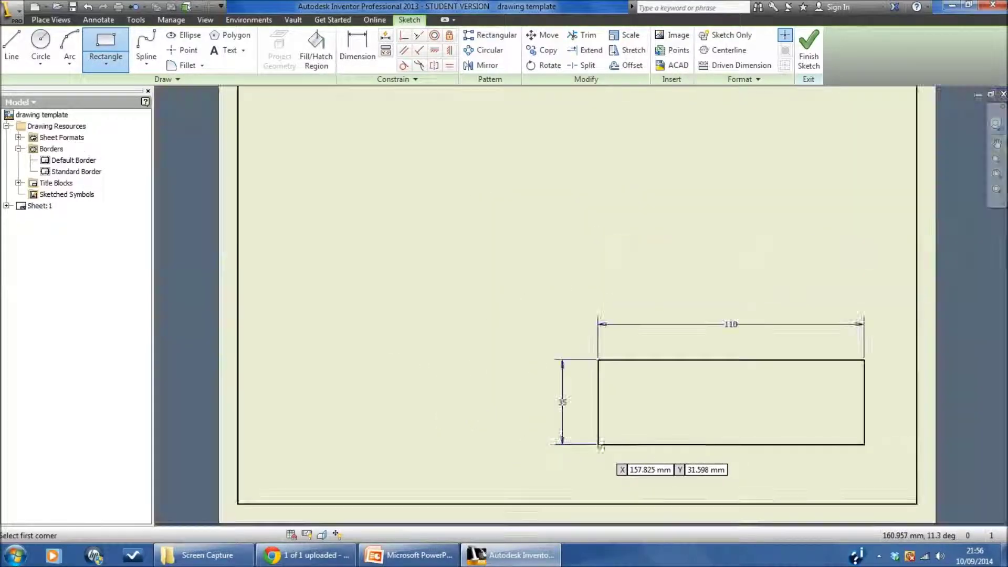
{"action": "scroll", "coordinate": [890, 439], "scroll_direction": "up", "scroll_amount": 3}
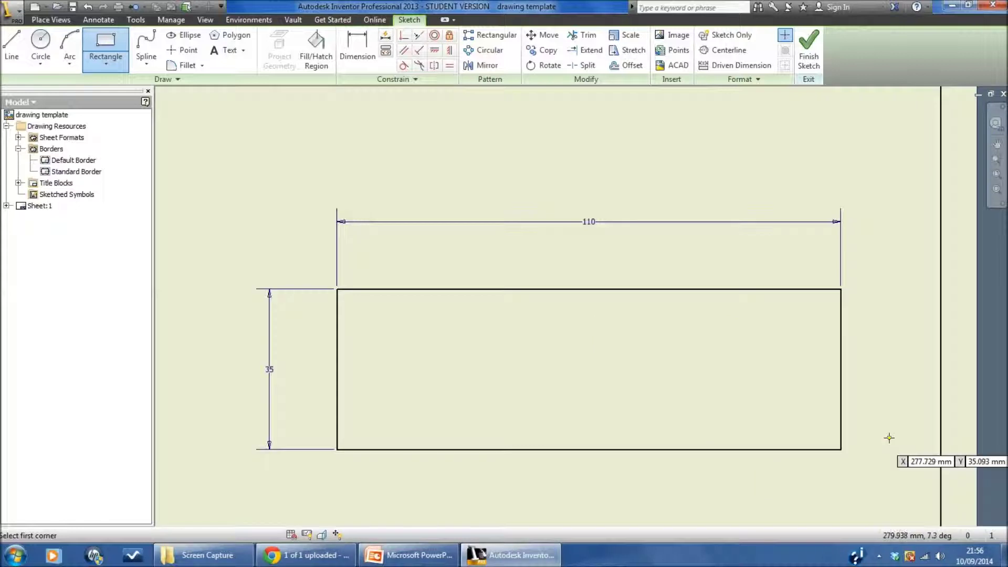
{"action": "left_click", "coordinate": [337, 449]}
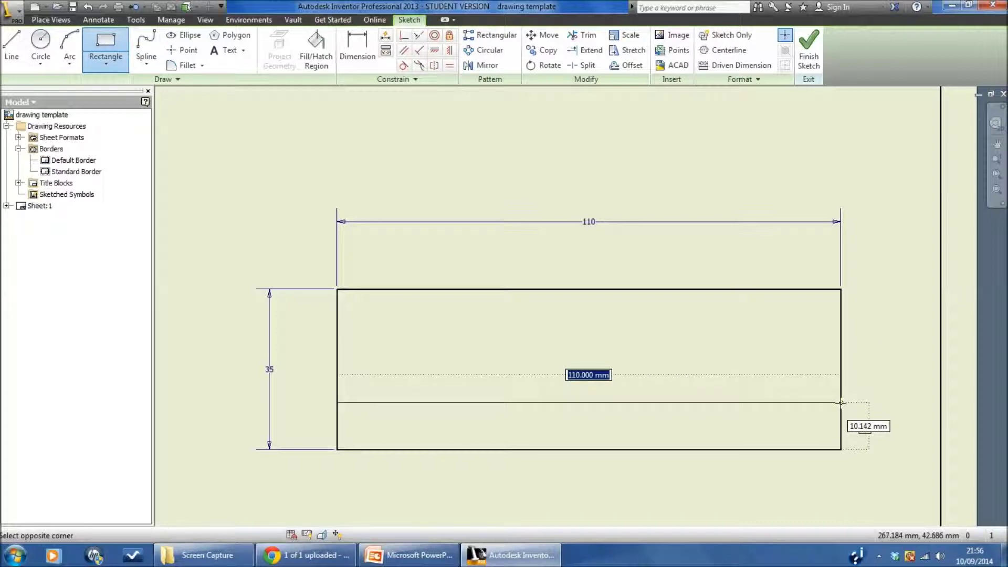
{"action": "key", "text": "Tab"}
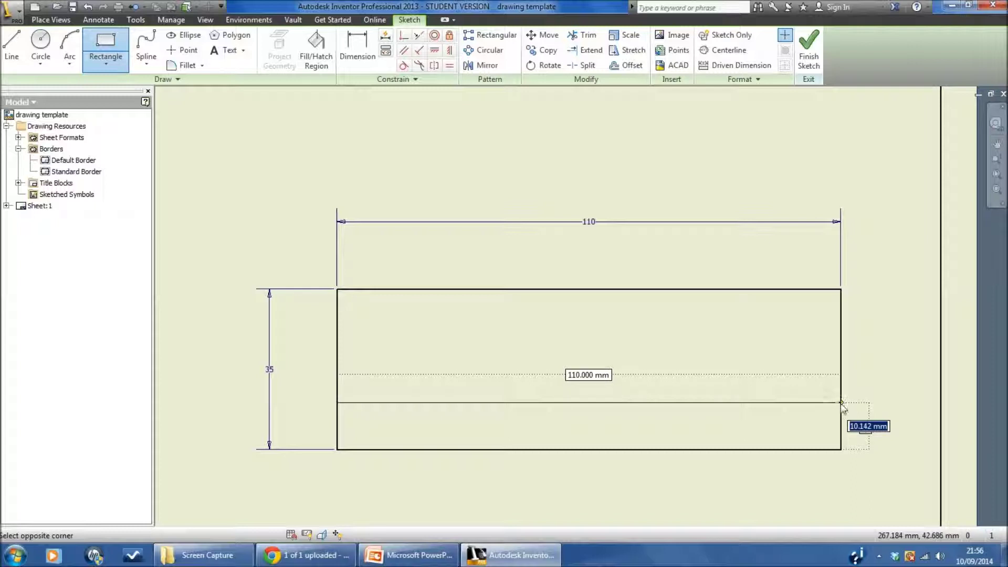
{"action": "type", "text": "10"}
{"action": "key", "text": "Return"}
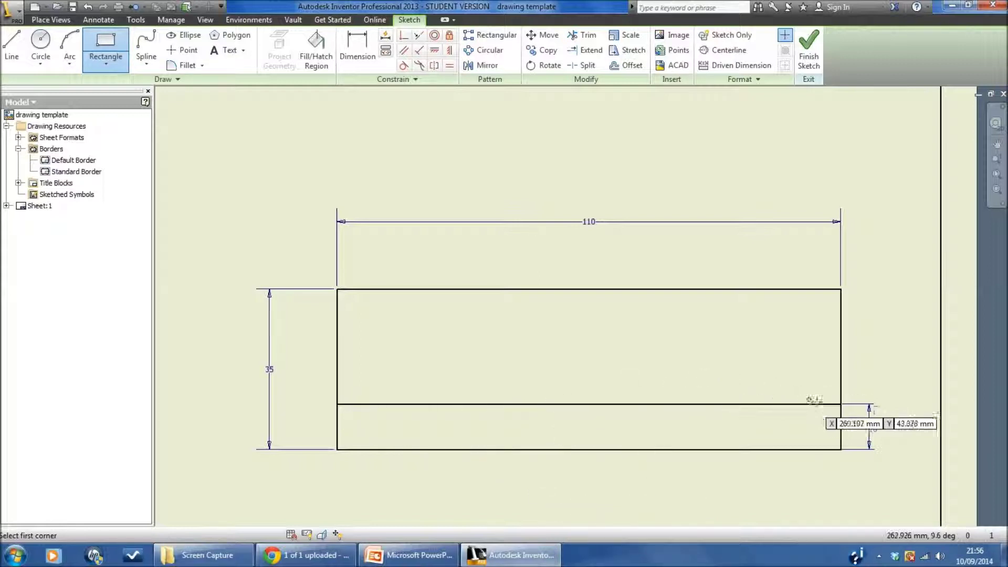
{"action": "left_click", "coordinate": [840, 404]}
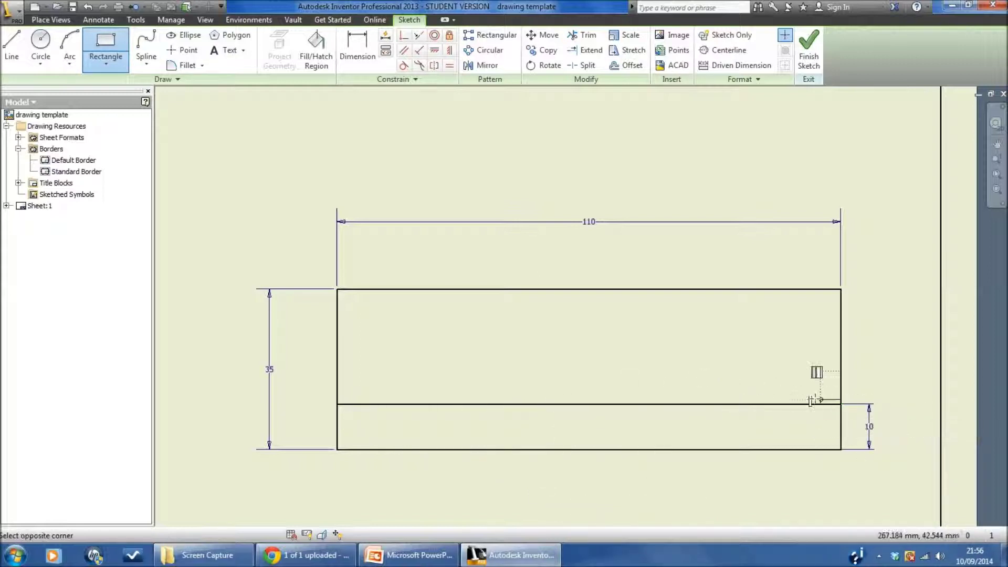
Step: Draw a 30 mm wide compartment at the title block's right end, up to the top edge
{"action": "key", "text": "Tab"}
{"action": "left_click", "coordinate": [704, 289]}
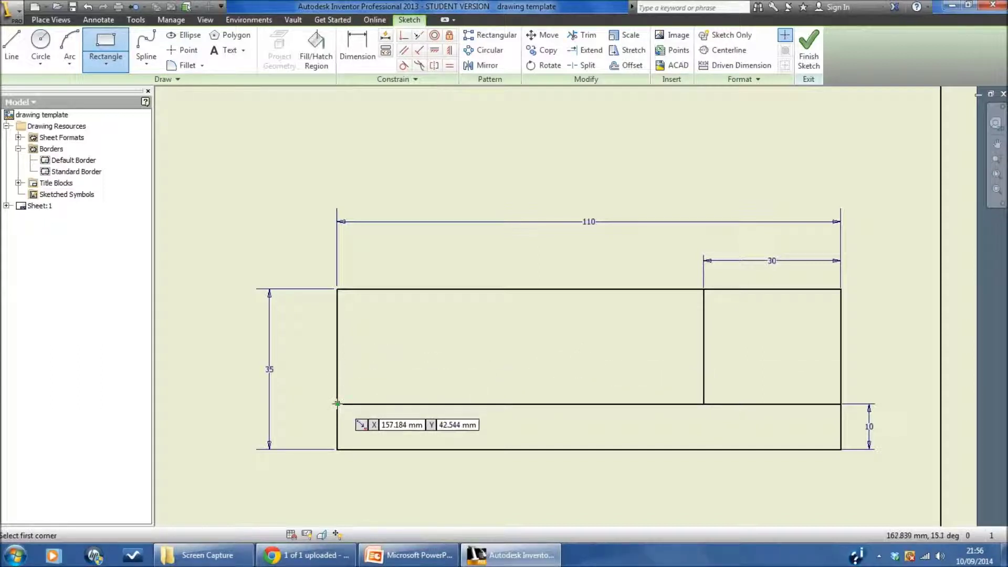
Step: Add a 12.5 mm high row above the strip and a 30 mm wide box beside the compartment
{"action": "left_click", "coordinate": [337, 404]}
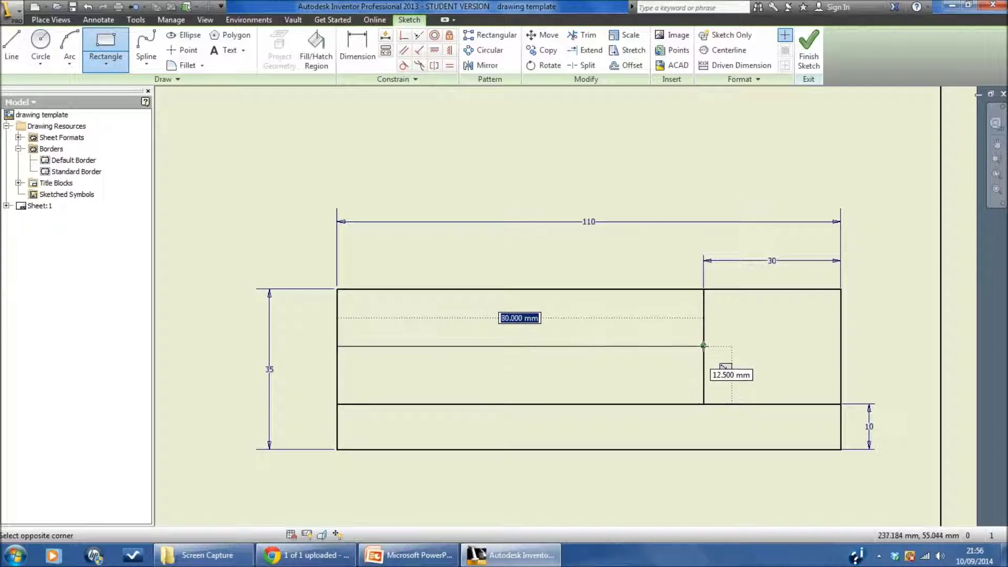
{"action": "key", "text": "Return"}
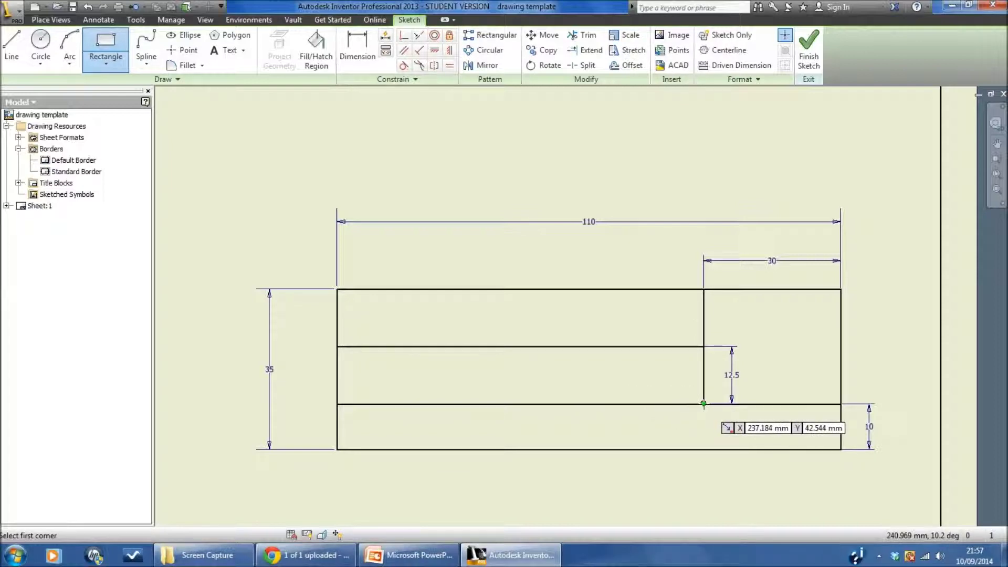
{"action": "left_click", "coordinate": [704, 404]}
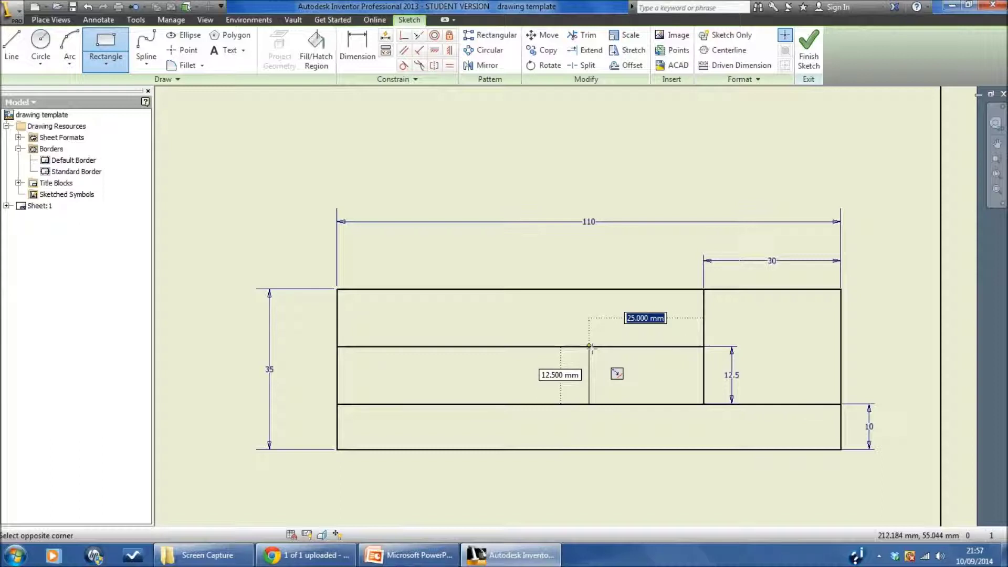
{"action": "type", "text": "30"}
{"action": "key", "text": "Return"}
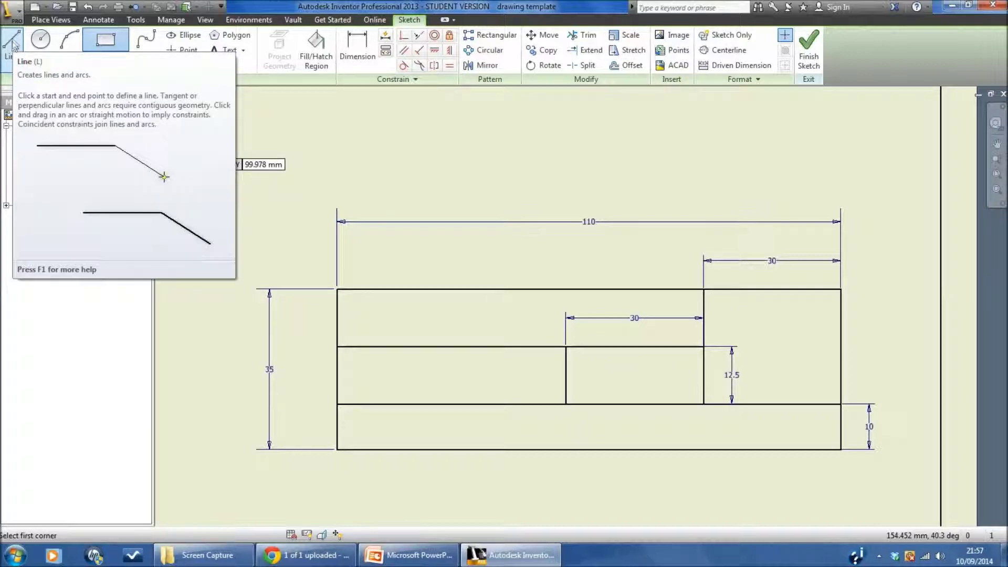
Step: Draw a horizontal line across the 12.5 mm row, from its left end to the 30 mm box
{"action": "left_click", "coordinate": [13, 42]}
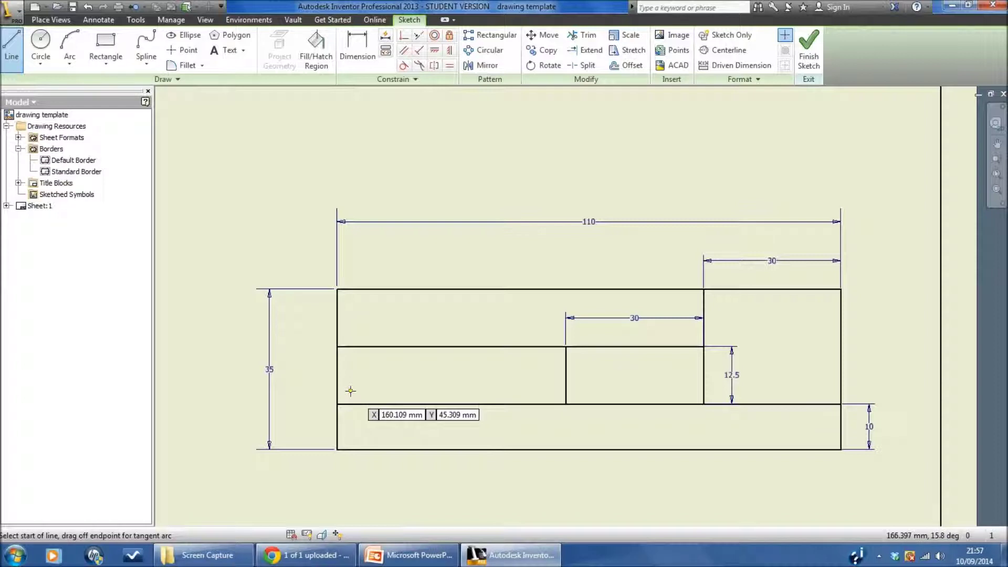
{"action": "left_click", "coordinate": [351, 390]}
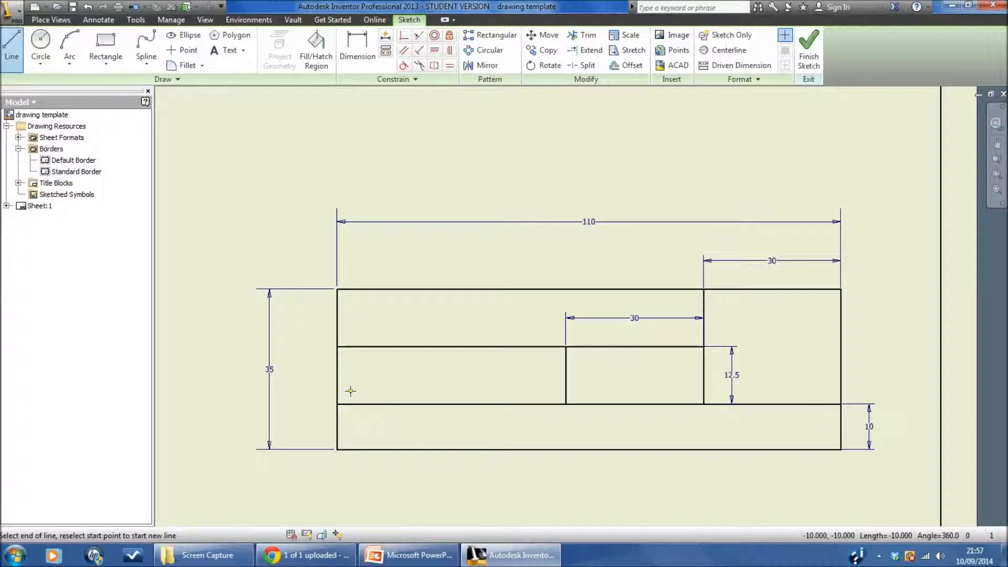
{"action": "left_click", "coordinate": [689, 391]}
{"action": "right_click", "coordinate": [690, 391]}
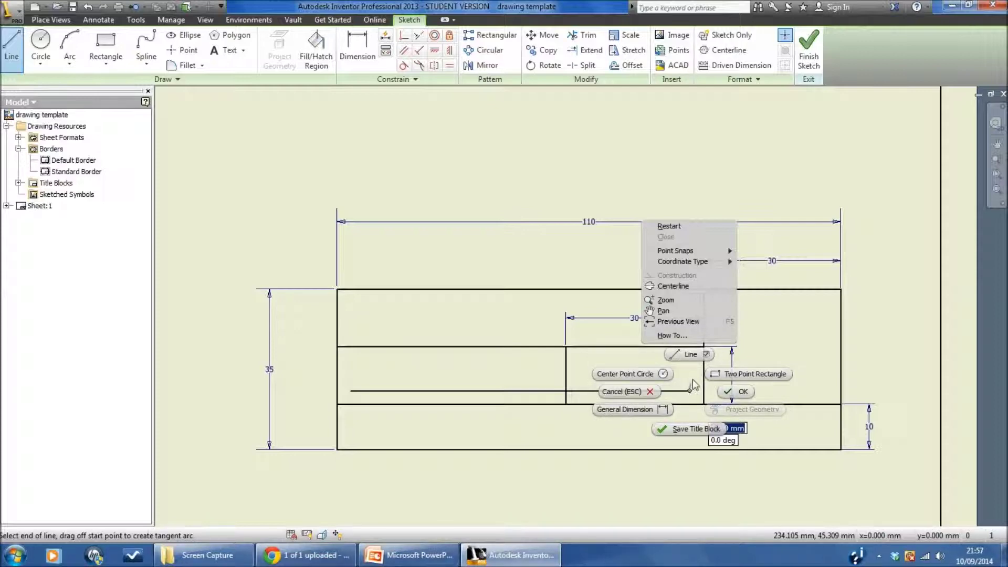
{"action": "left_click", "coordinate": [692, 386]}
{"action": "right_click", "coordinate": [669, 369]}
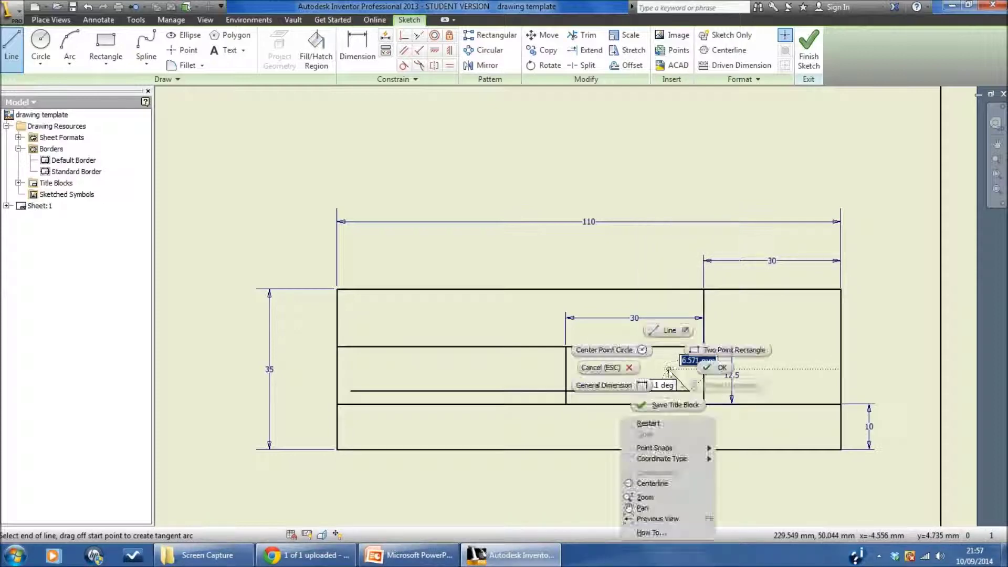
{"action": "left_click", "coordinate": [718, 367]}
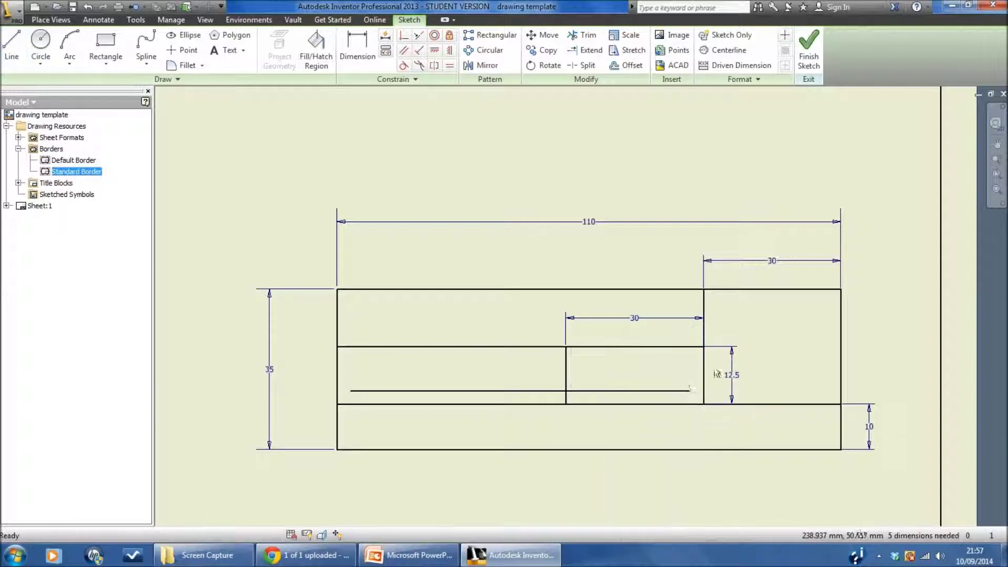
{"action": "right_click", "coordinate": [663, 397]}
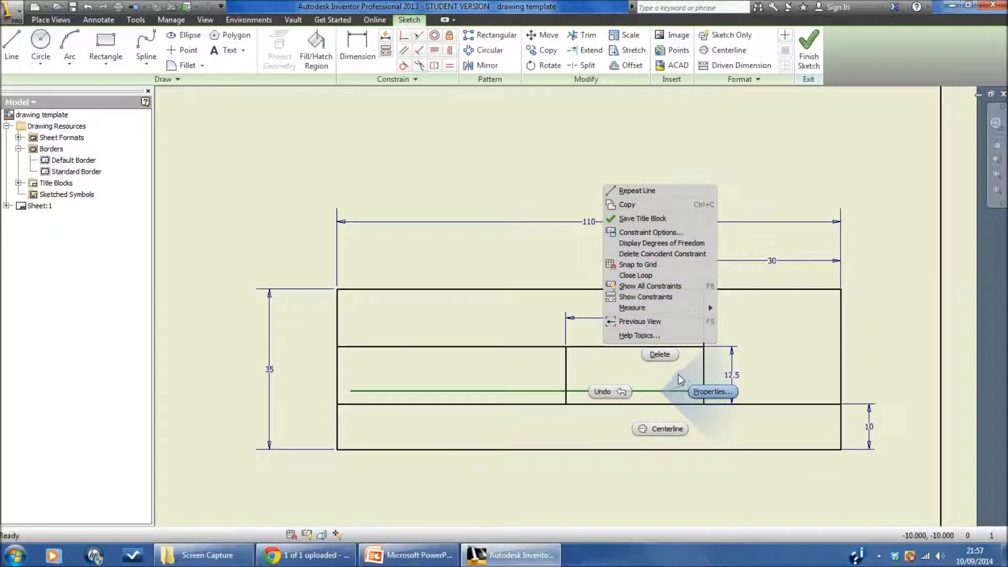
{"action": "left_click", "coordinate": [664, 388]}
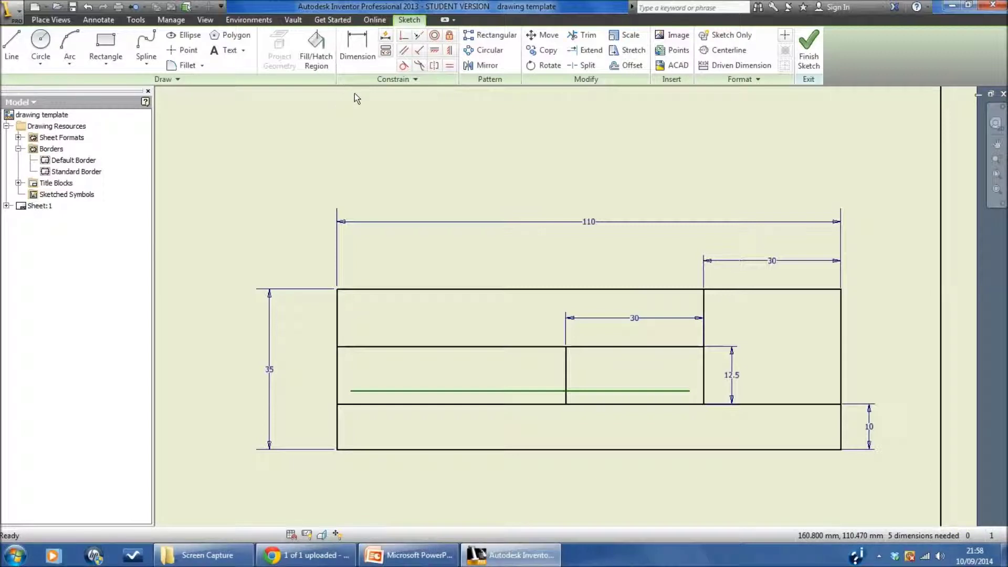
Step: Add the note 'Scale 1:1 - All sizes in mm' in black text in the title block's top-left cell
{"action": "left_click", "coordinate": [228, 50]}
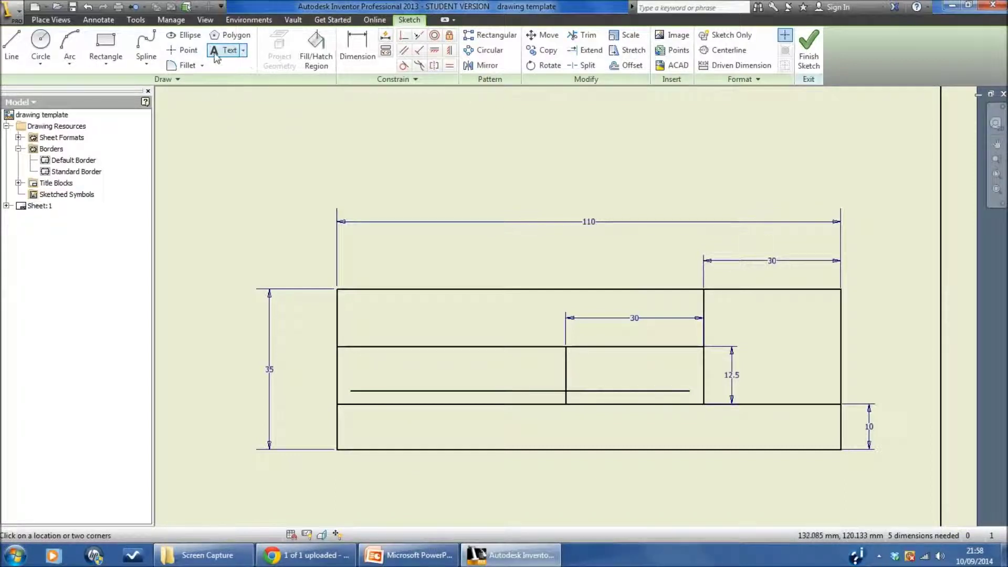
{"action": "left_click", "coordinate": [225, 51]}
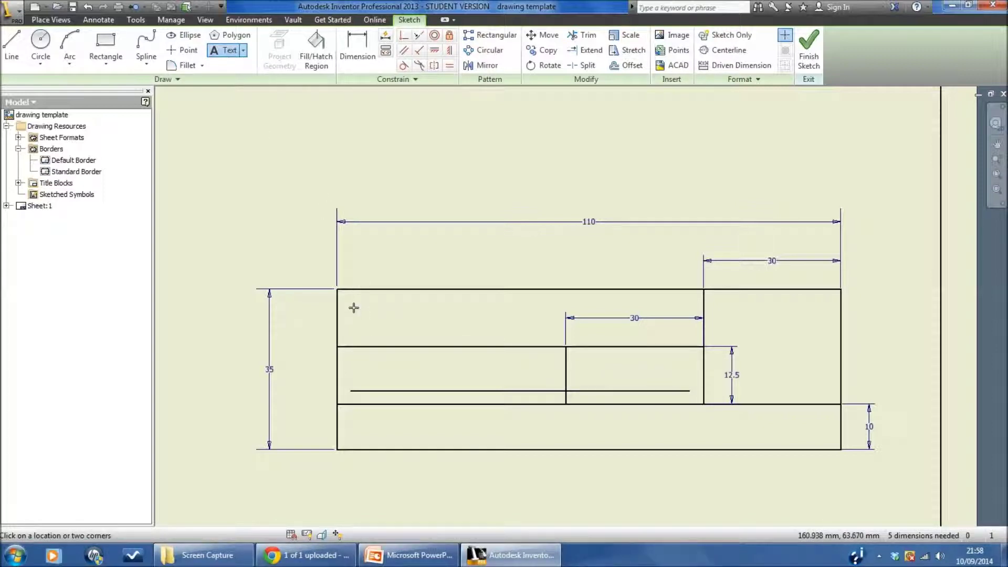
{"action": "left_click_drag", "start_coordinate": [353, 307], "coordinate": [630, 333]}
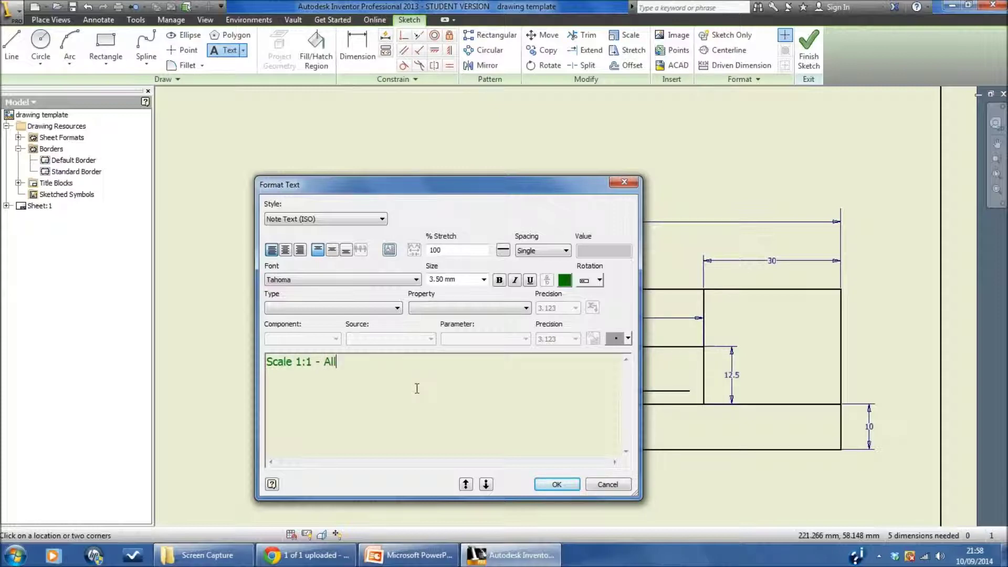
{"action": "type", "text": "sizes in mm"}
{"action": "left_click", "coordinate": [565, 281]}
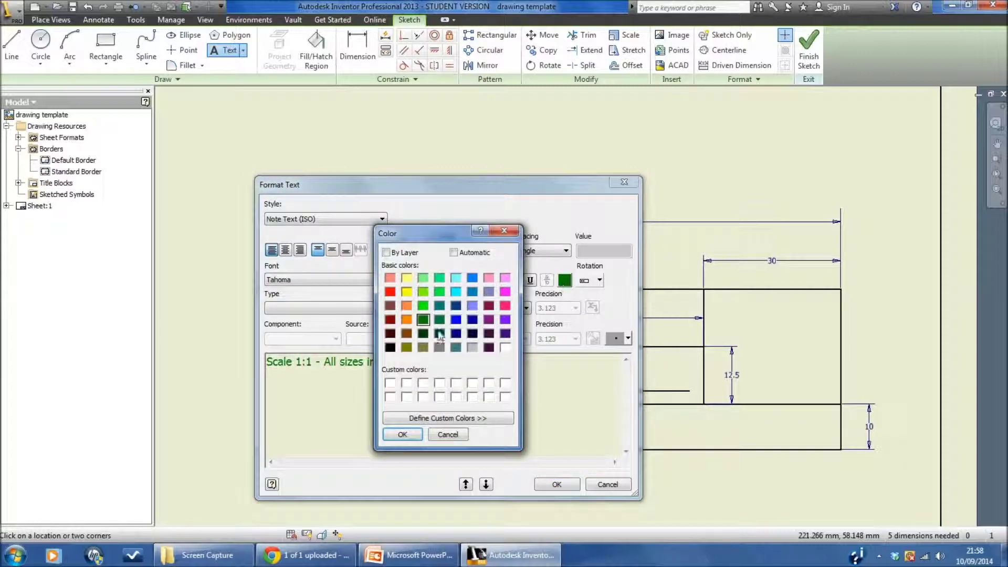
{"action": "left_click", "coordinate": [391, 348]}
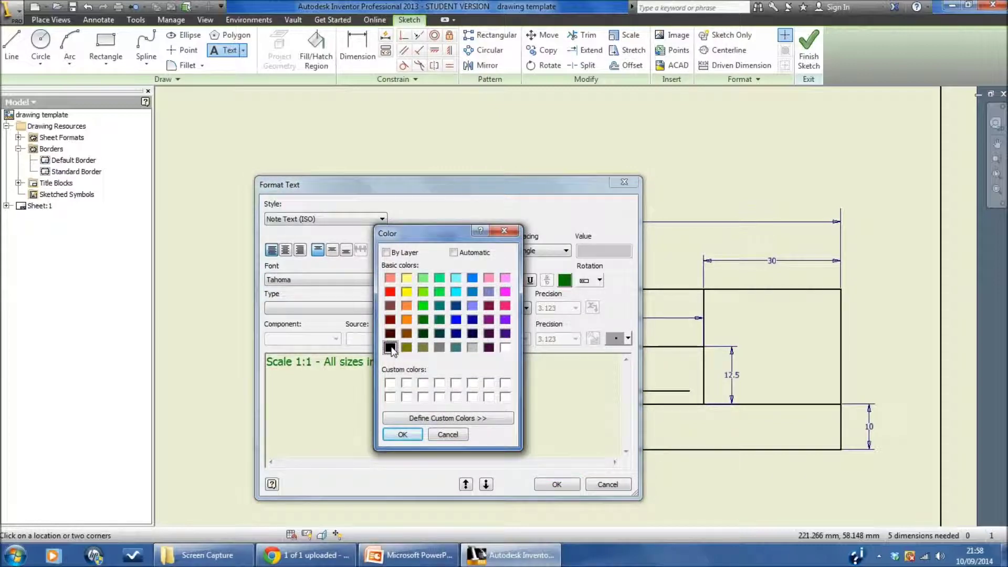
{"action": "left_click", "coordinate": [402, 436]}
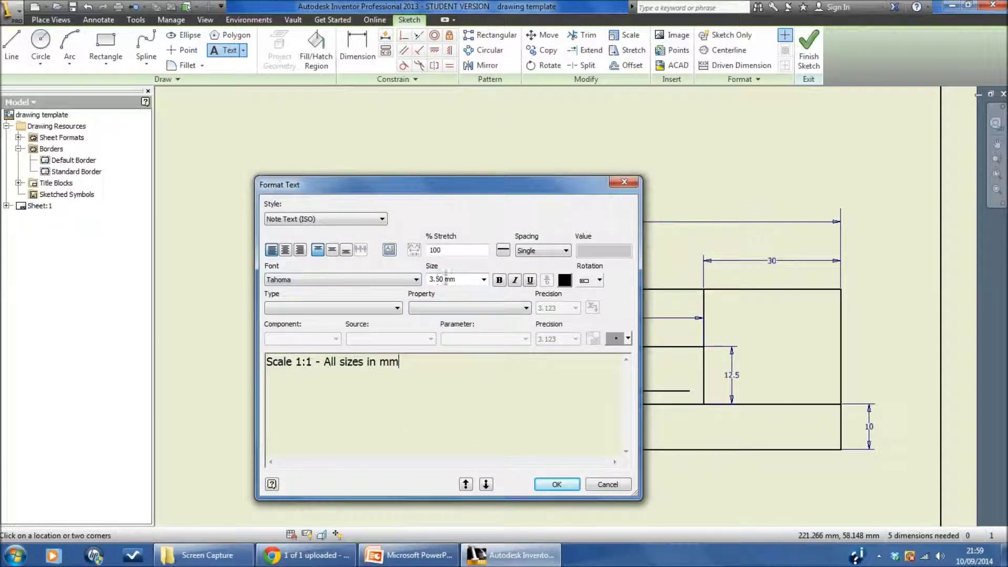
{"action": "left_click", "coordinate": [556, 483]}
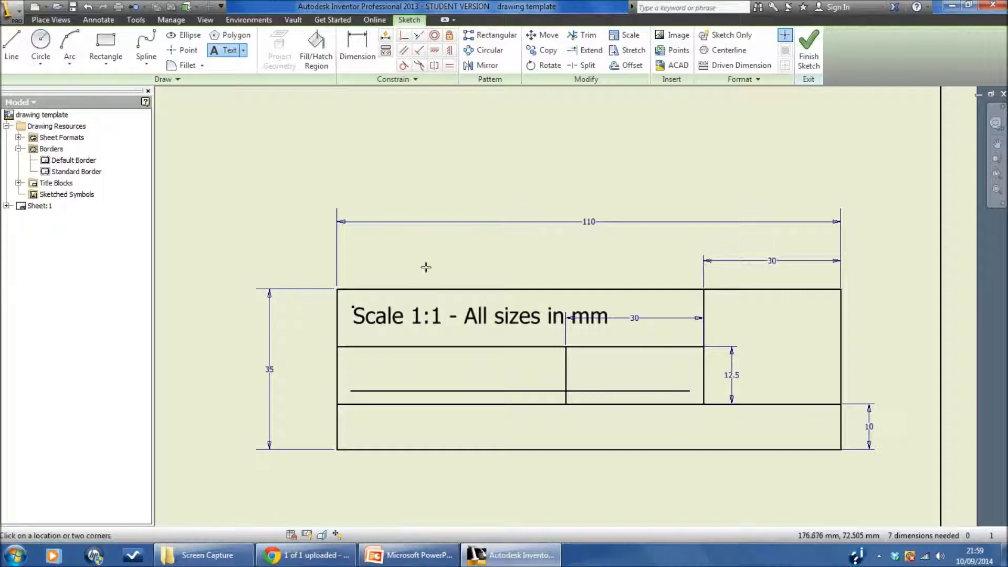
{"action": "key", "text": "Escape"}
{"action": "left_click", "coordinate": [415, 318]}
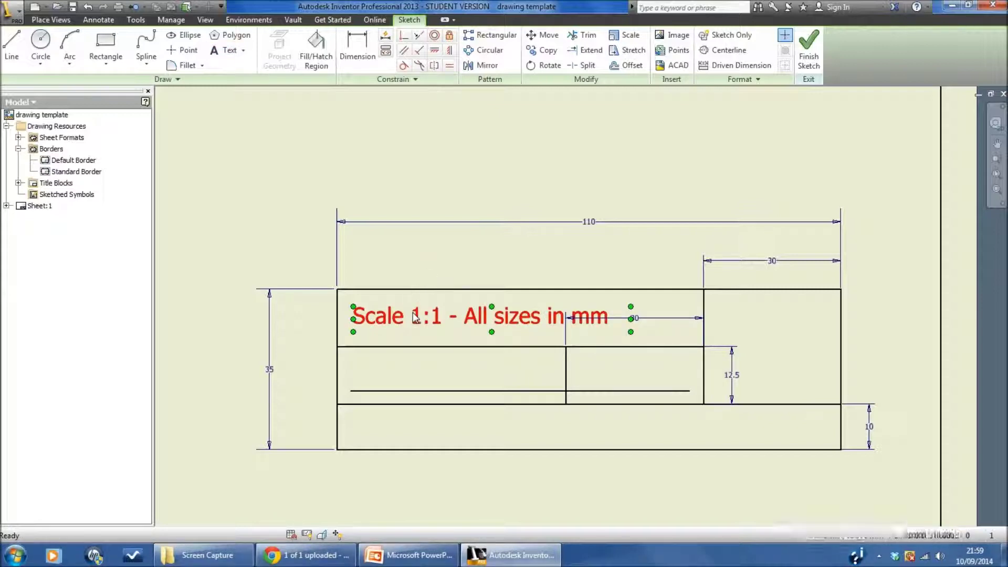
Step: Edit the scale note's text and change its size to 4
{"action": "right_click", "coordinate": [415, 317]}
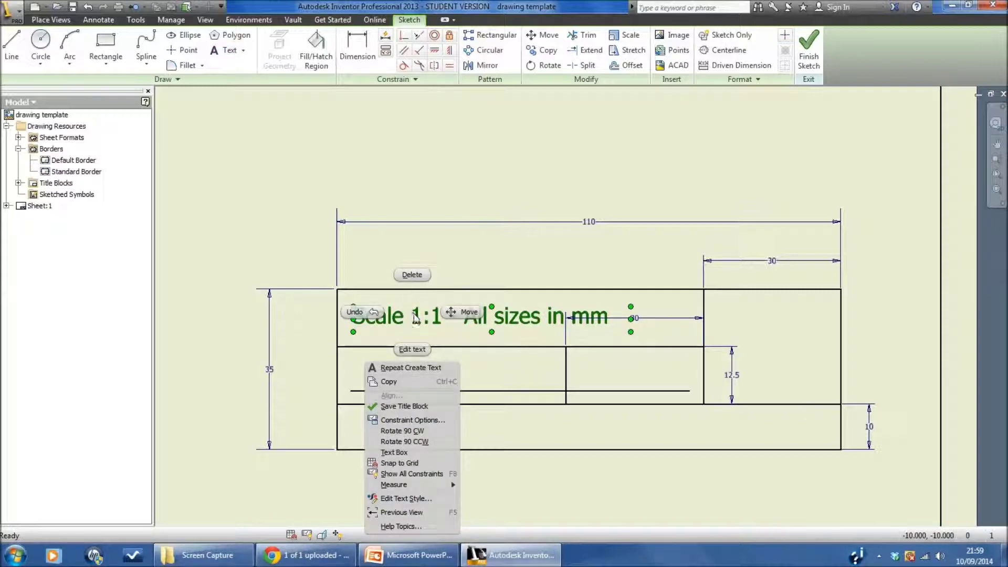
{"action": "left_click", "coordinate": [411, 349]}
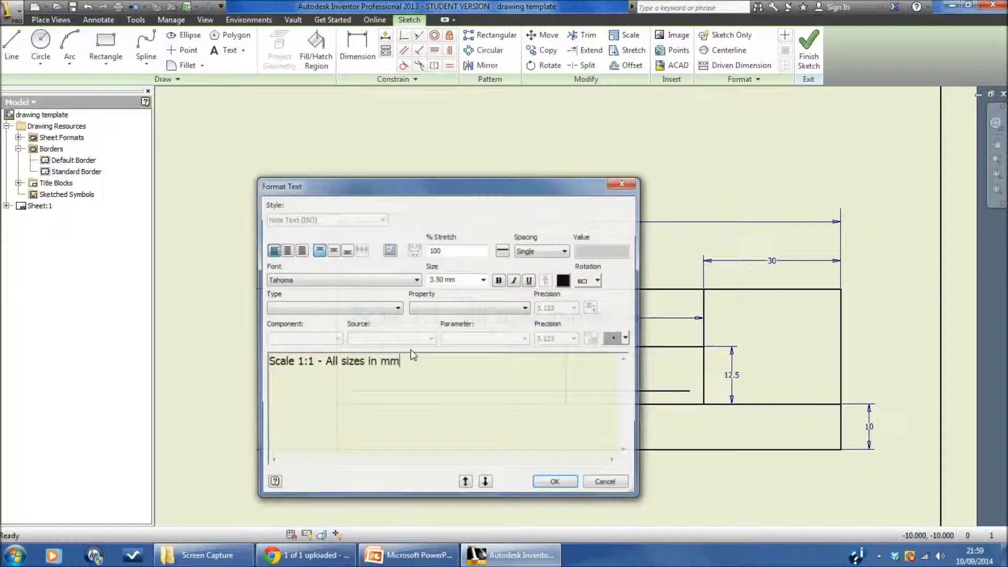
{"action": "double_click", "coordinate": [443, 279]}
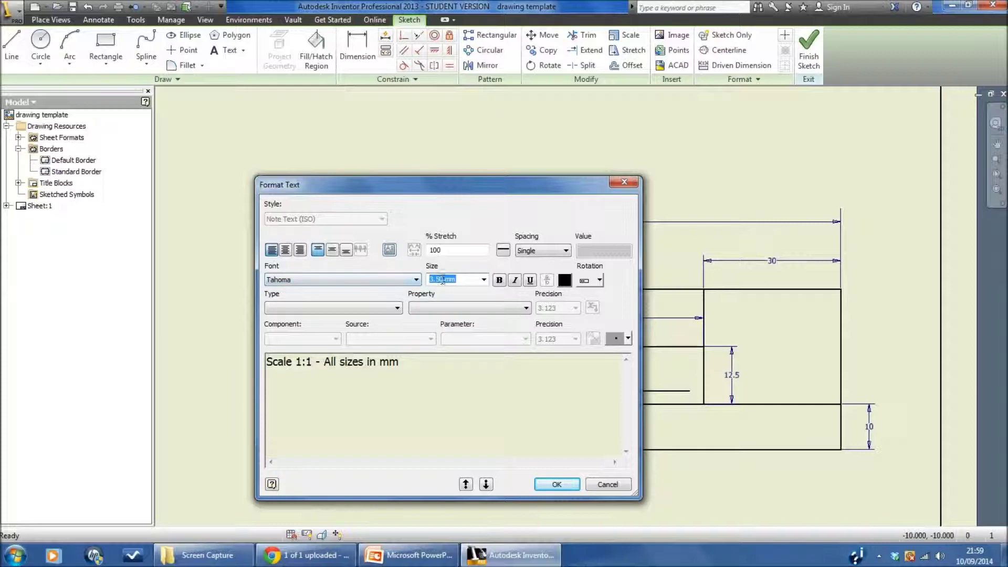
{"action": "left_click_drag", "start_coordinate": [443, 279], "coordinate": [421, 280]}
{"action": "type", "text": "4"}
{"action": "left_click", "coordinate": [546, 484]}
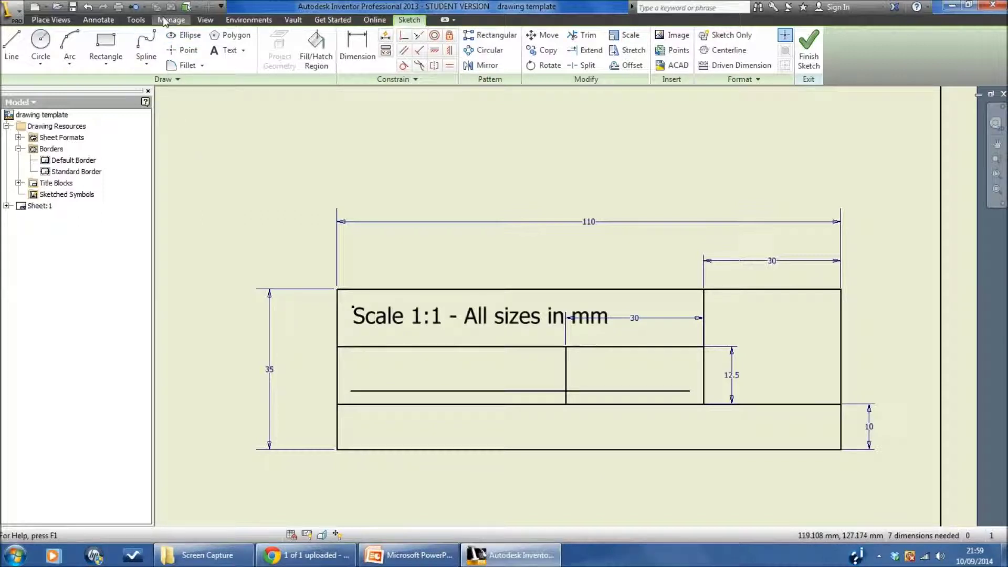
Step: Add a black, size 3 NAME label in the middle-left cell and nudge it lower
{"action": "left_click", "coordinate": [226, 50]}
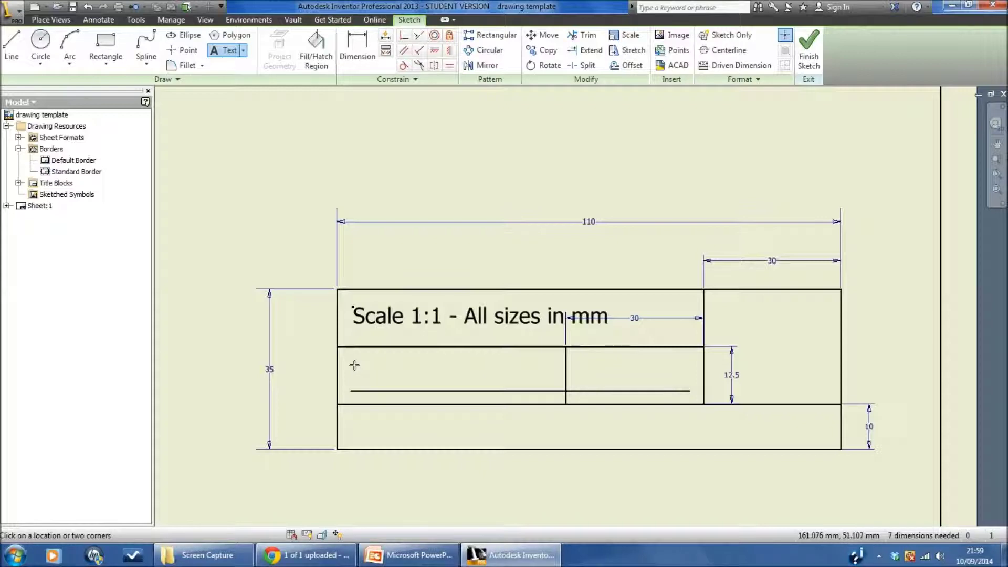
{"action": "left_click_drag", "start_coordinate": [354, 364], "coordinate": [550, 392]}
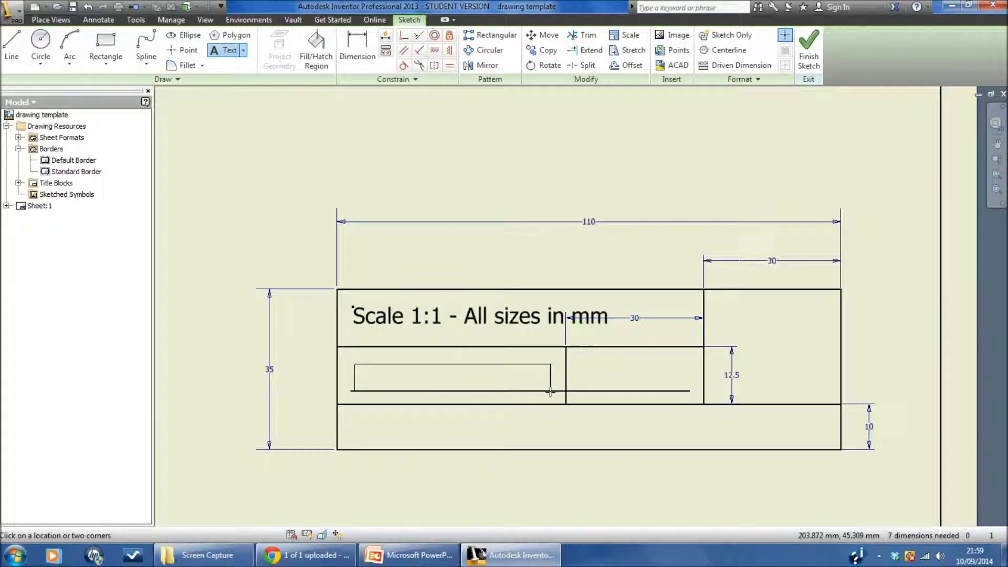
{"action": "left_click_drag", "start_coordinate": [550, 392], "coordinate": [550, 392]}
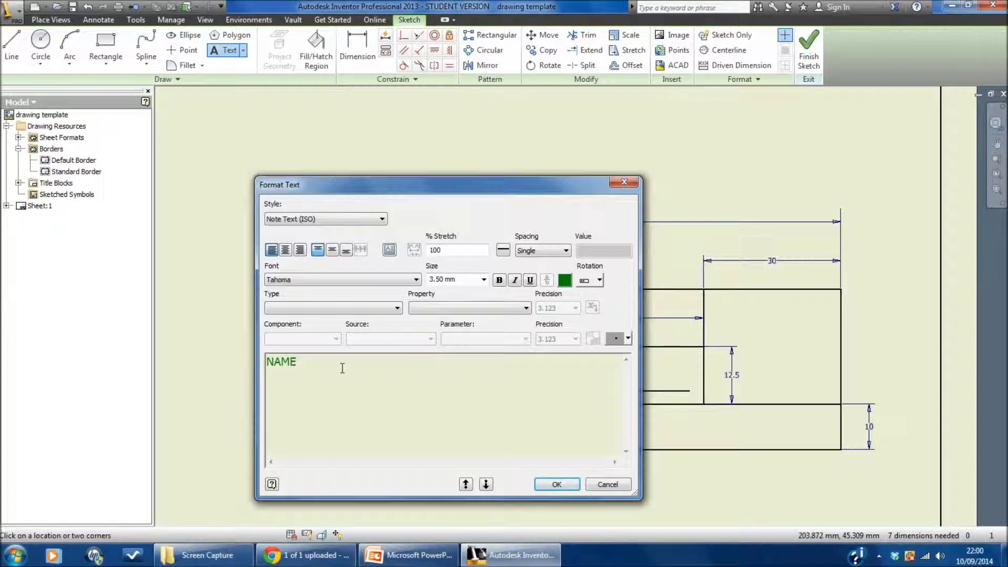
{"action": "left_click_drag", "start_coordinate": [306, 362], "coordinate": [266, 364]}
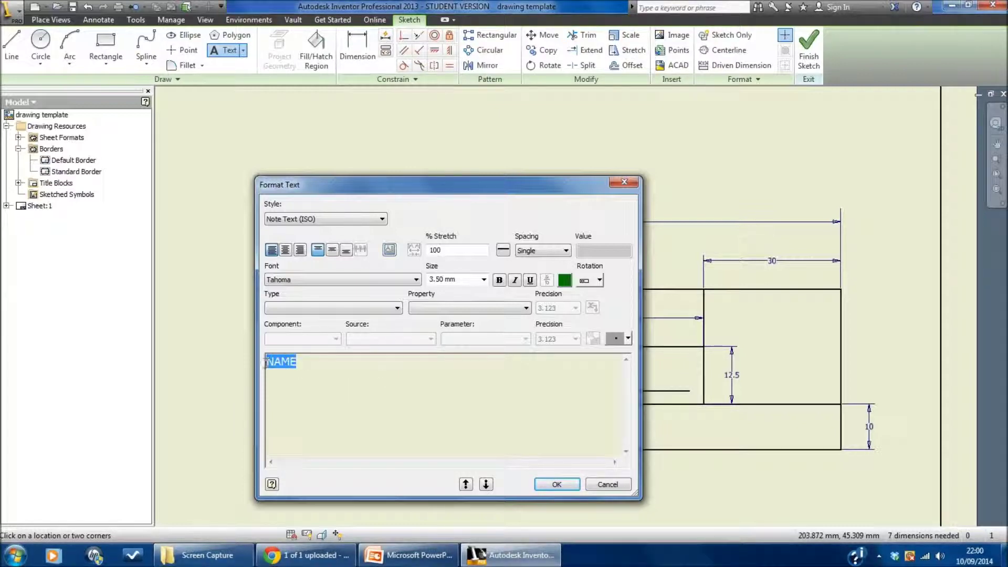
{"action": "left_click", "coordinate": [564, 281]}
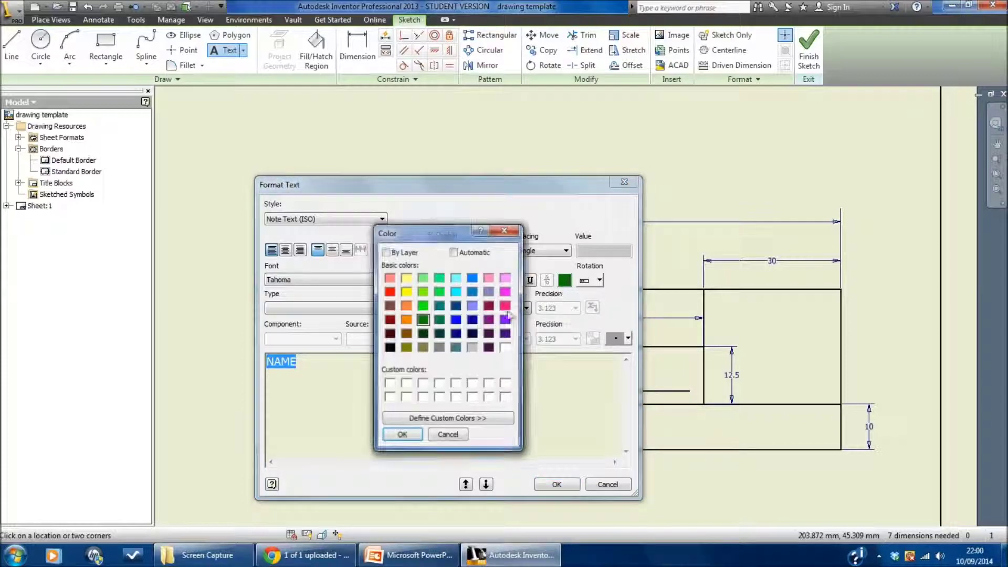
{"action": "left_click", "coordinate": [390, 347]}
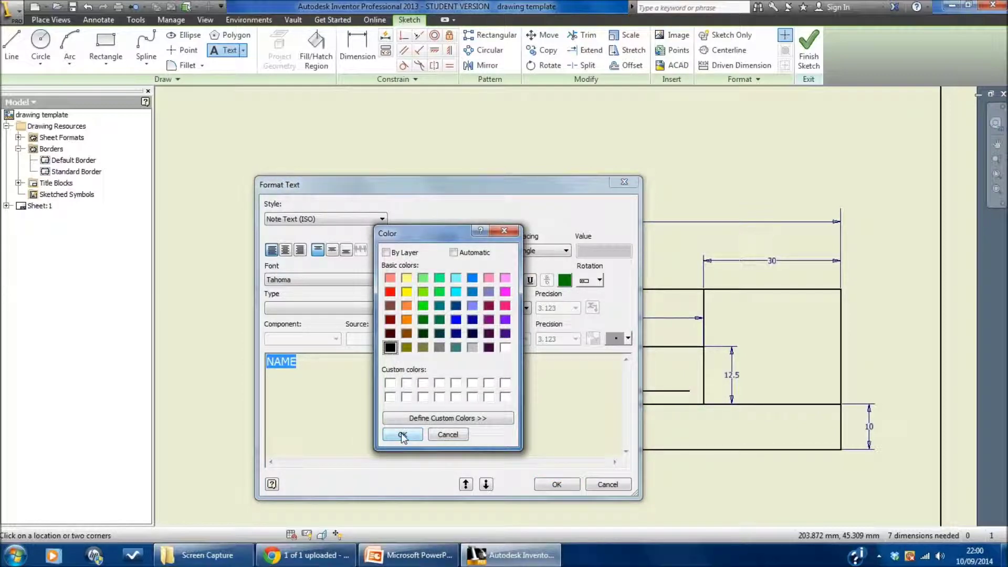
{"action": "left_click", "coordinate": [403, 434]}
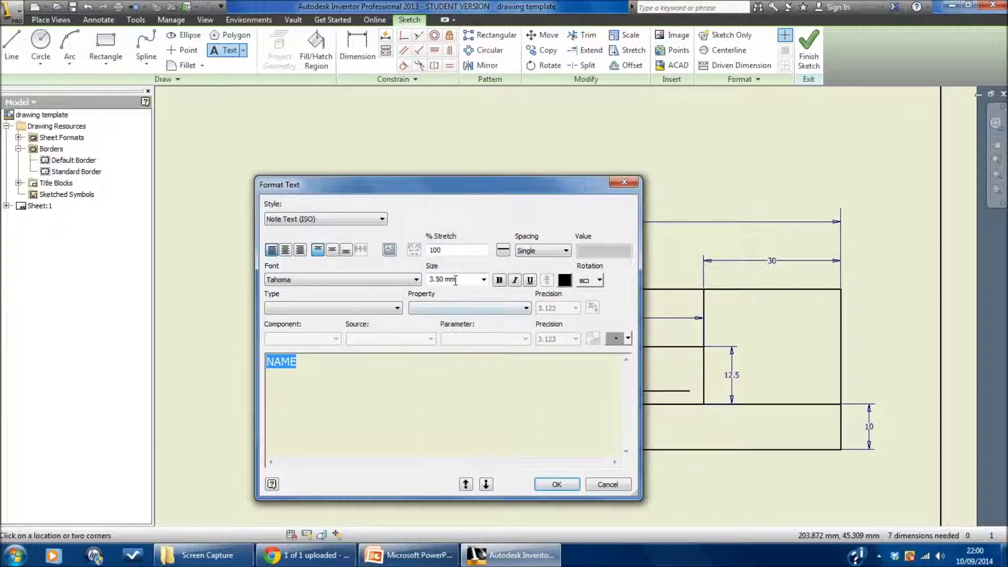
{"action": "left_click", "coordinate": [482, 281]}
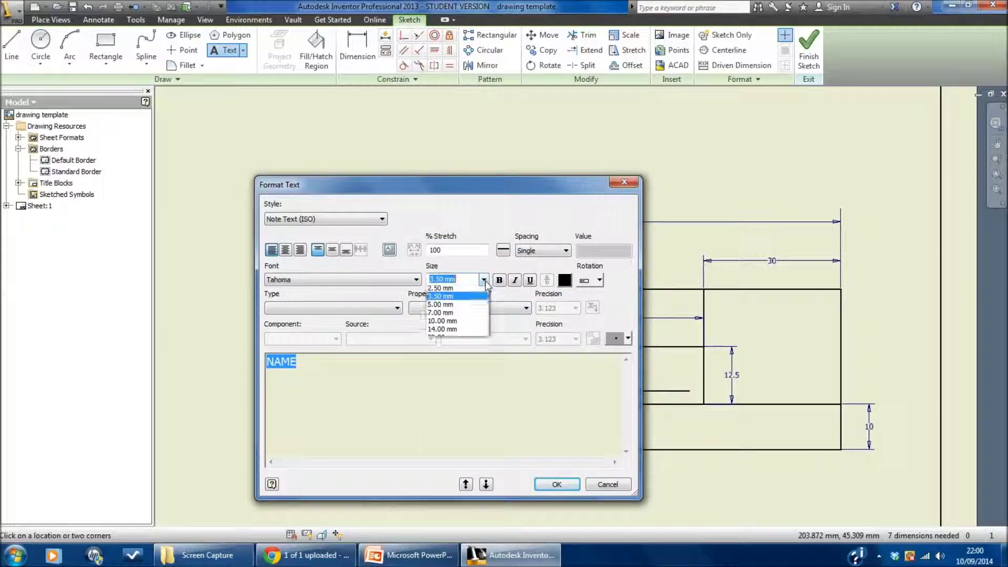
{"action": "left_click", "coordinate": [443, 279]}
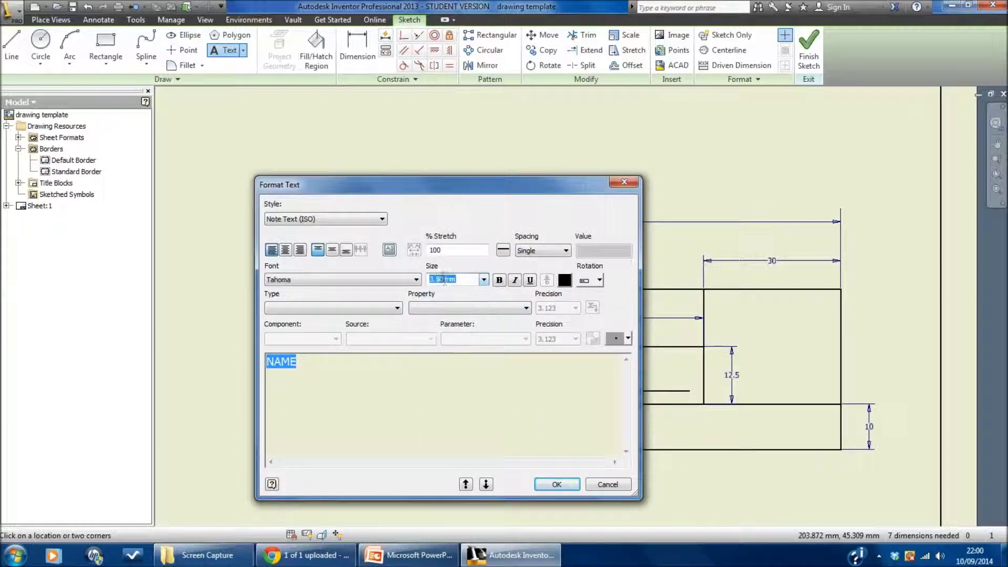
{"action": "type", "text": "3"}
{"action": "left_click", "coordinate": [551, 484]}
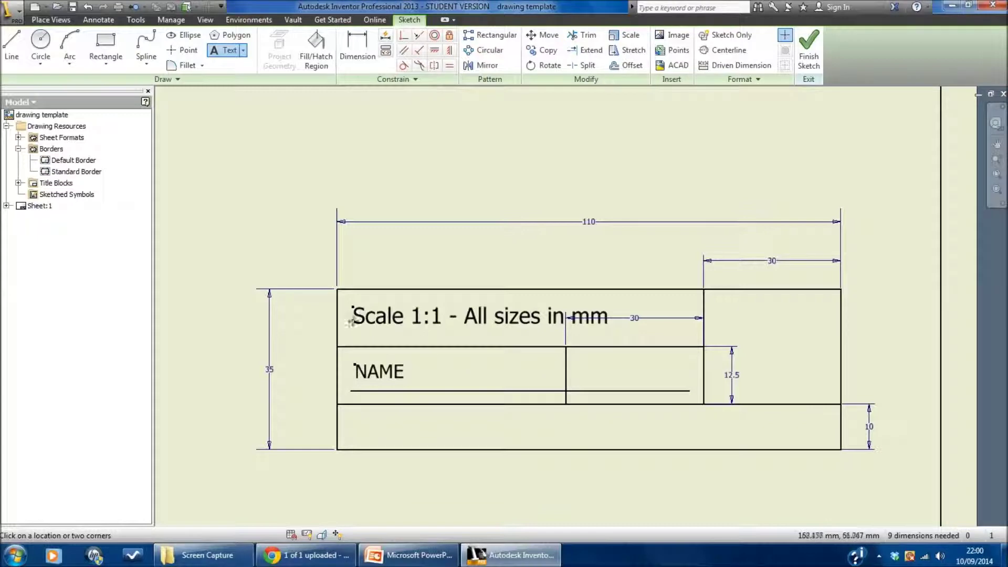
{"action": "key", "text": "Escape"}
{"action": "left_click_drag", "start_coordinate": [382, 374], "coordinate": [382, 381]}
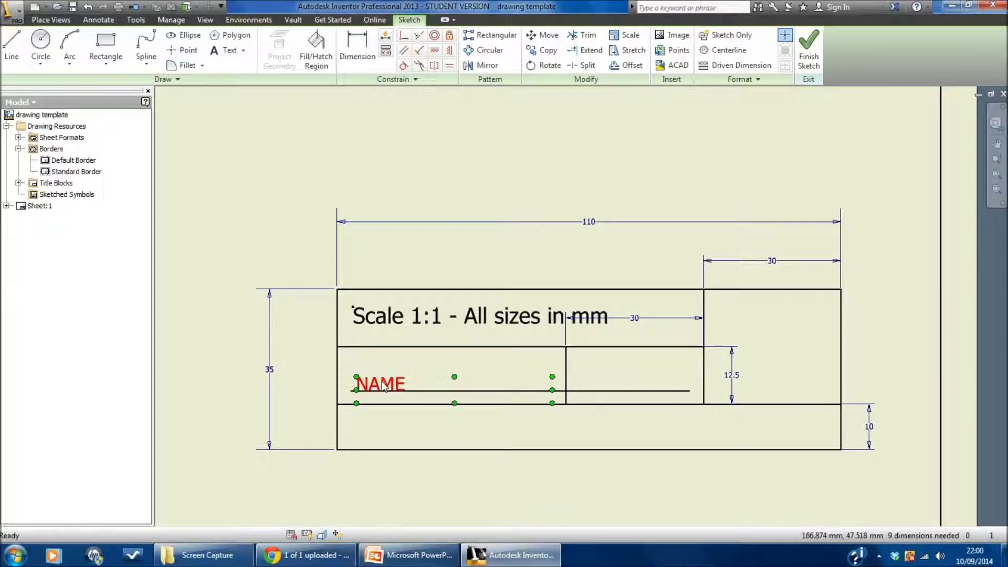
Step: Drop NAME at its lower position, then copy and paste it into the middle-right cell
{"action": "left_click", "coordinate": [465, 486]}
{"action": "right_click", "coordinate": [395, 388]}
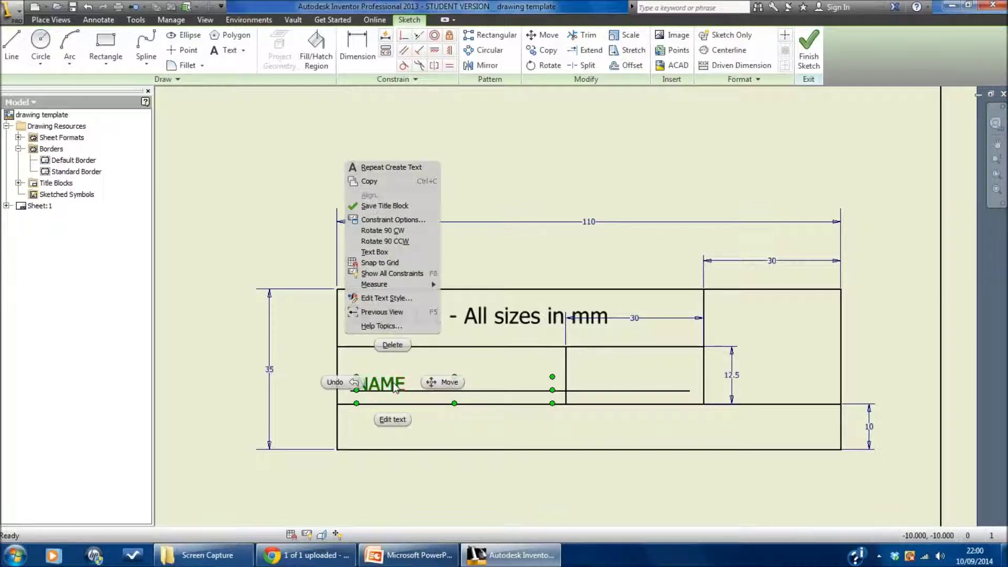
{"action": "left_click", "coordinate": [372, 181]}
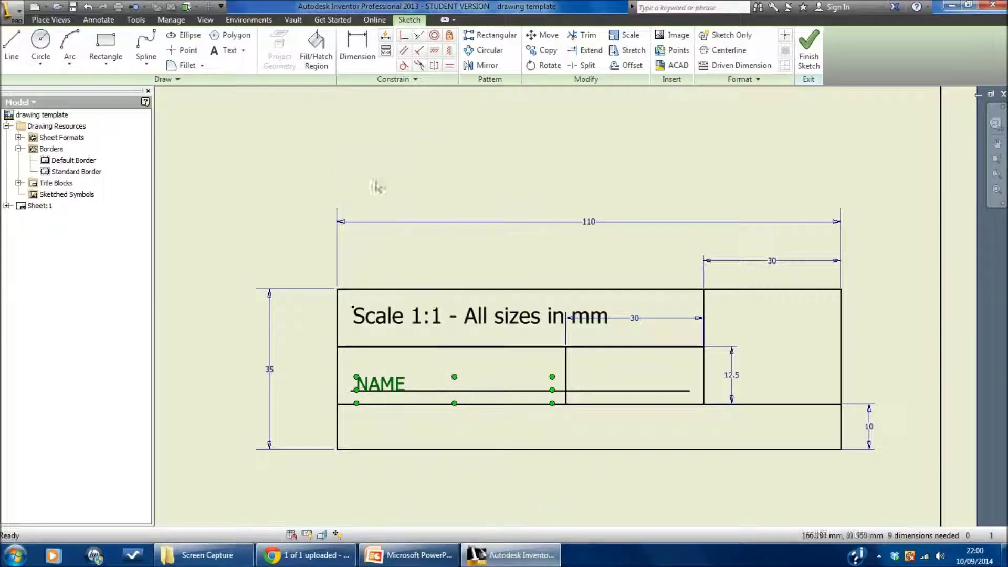
{"action": "right_click", "coordinate": [615, 467]}
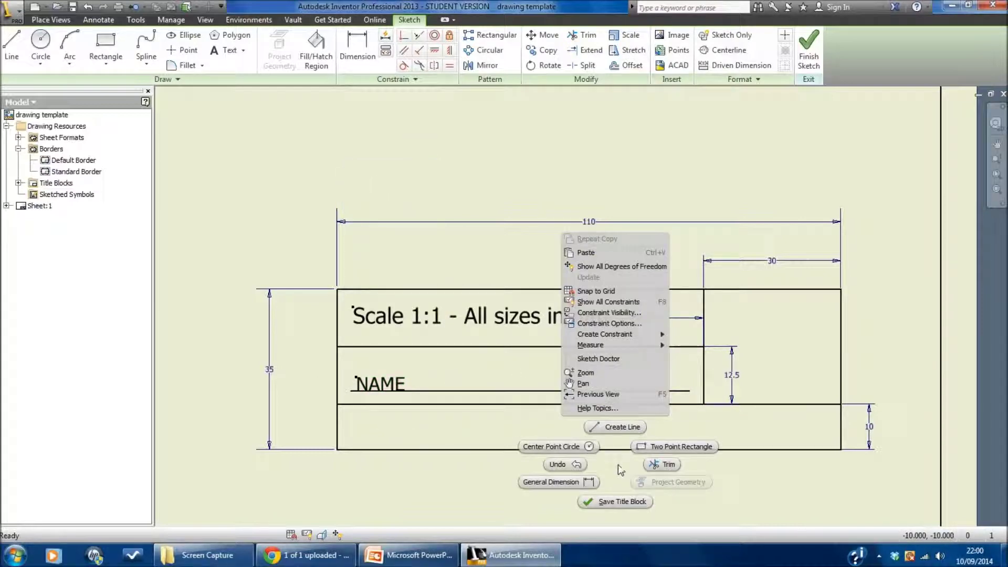
{"action": "left_click", "coordinate": [586, 253]}
{"action": "left_click", "coordinate": [431, 372]}
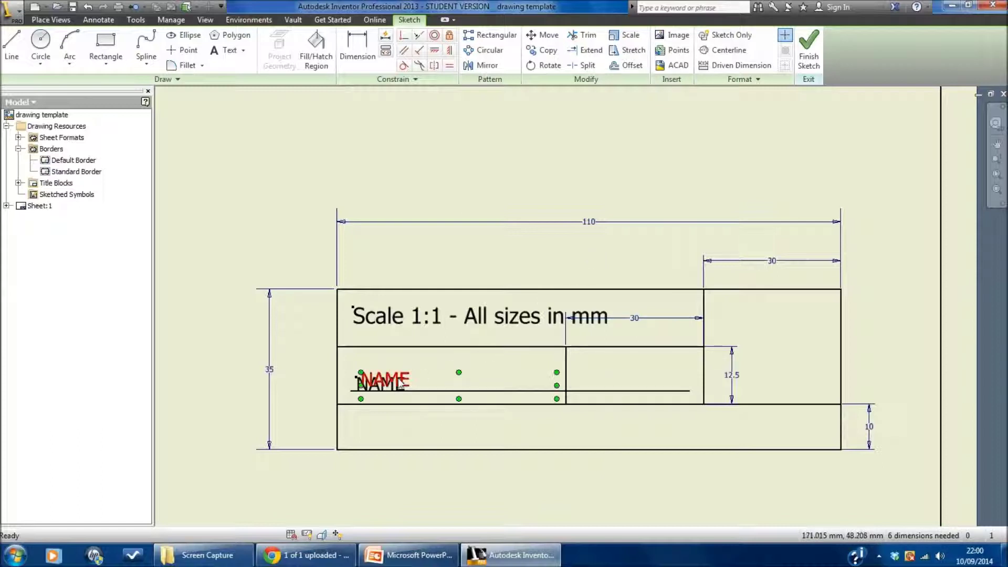
{"action": "left_click_drag", "start_coordinate": [431, 373], "coordinate": [619, 383]}
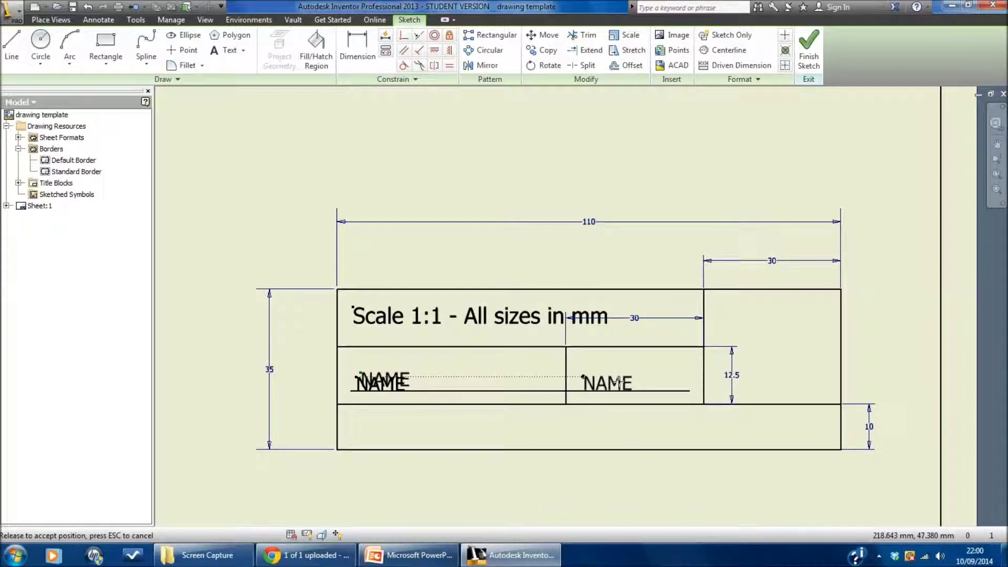
{"action": "left_click_drag", "start_coordinate": [621, 383], "coordinate": [622, 383]}
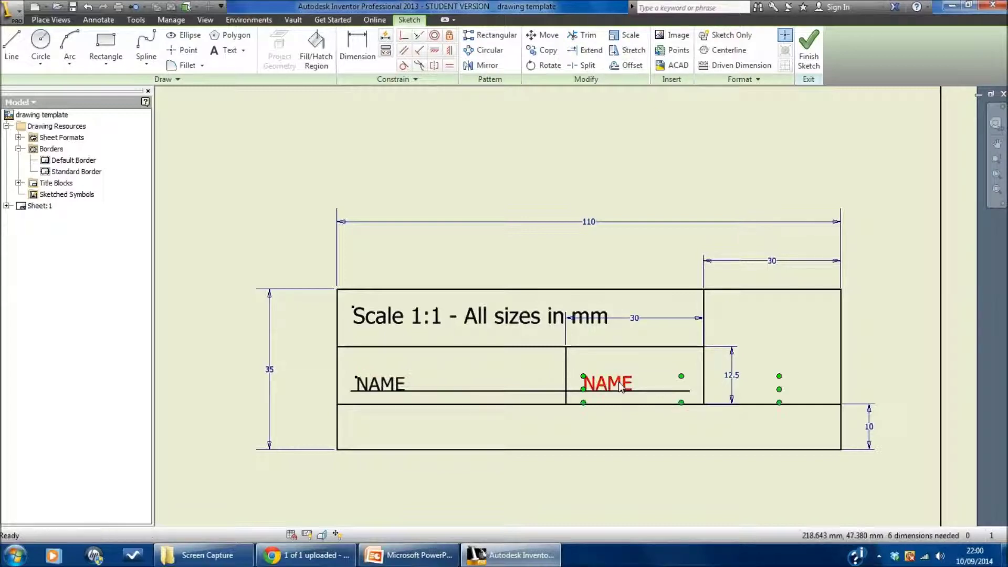
Step: Change the copied label's text from NAME to DATE
{"action": "right_click", "coordinate": [609, 386]}
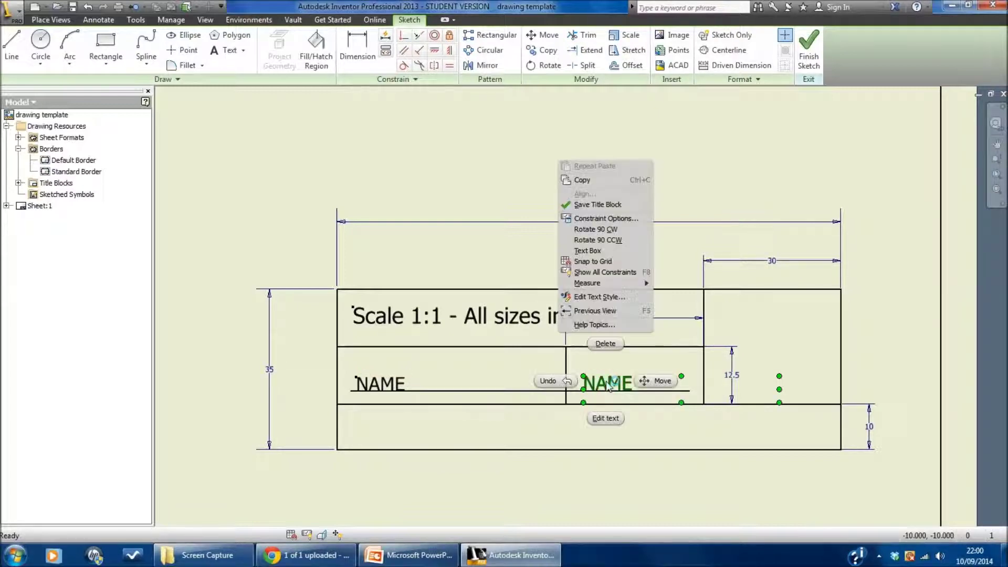
{"action": "left_click", "coordinate": [603, 417]}
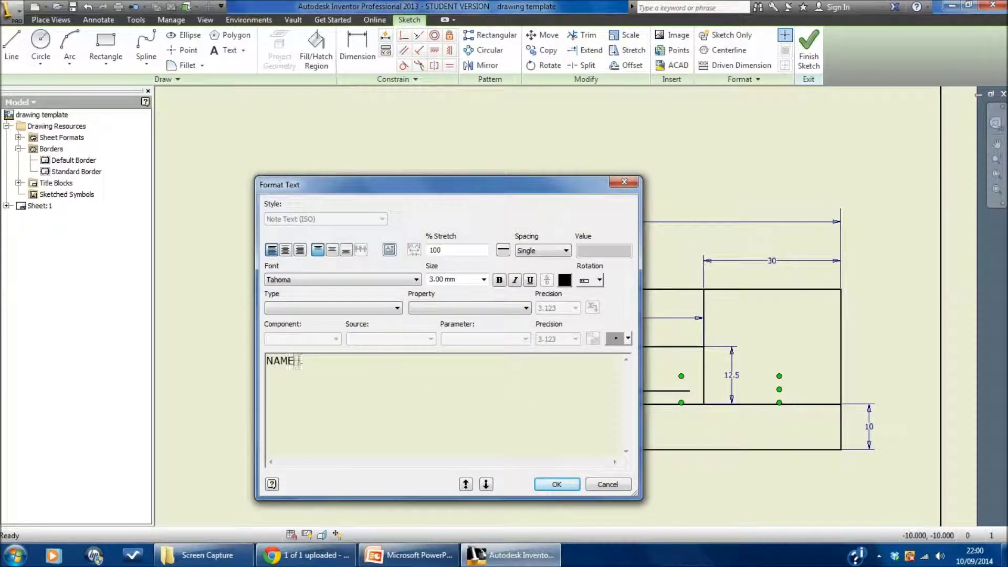
{"action": "left_click_drag", "start_coordinate": [297, 362], "coordinate": [259, 362]}
{"action": "type", "text": "DAT"}
{"action": "left_click", "coordinate": [557, 486]}
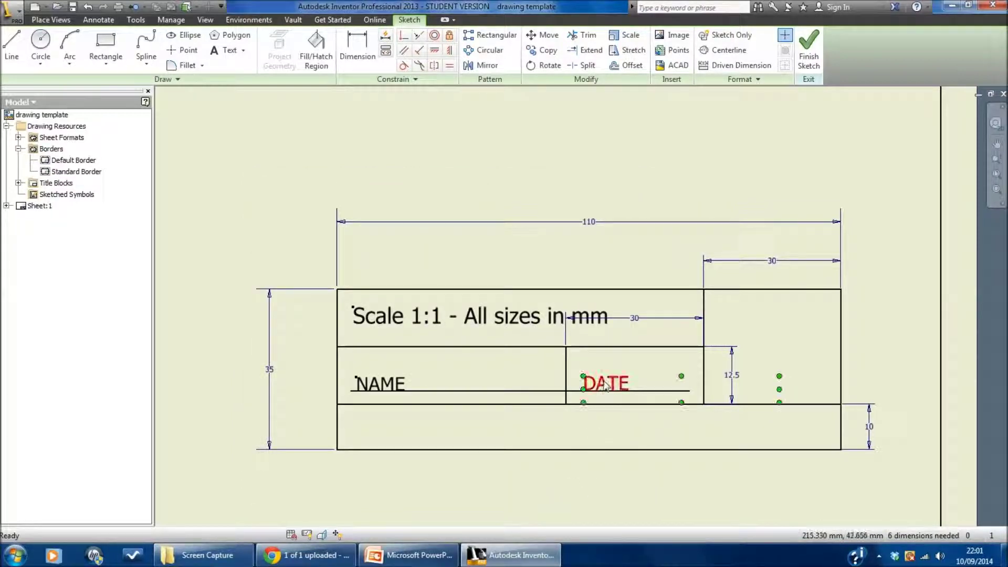
Step: Nudge DATE into its cell and delete the horizontal line beneath NAME and DATE
{"action": "left_click_drag", "start_coordinate": [606, 385], "coordinate": [603, 384]}
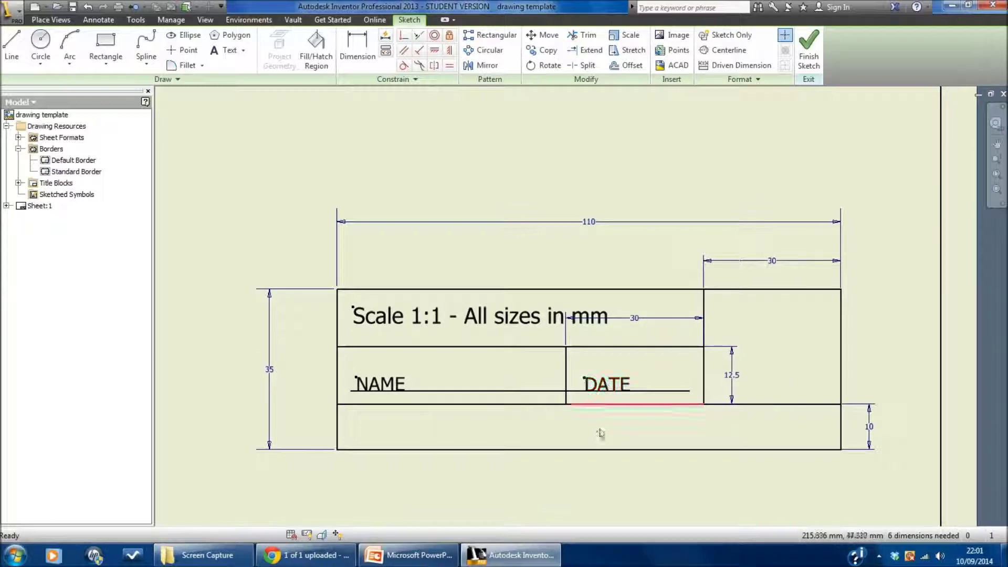
{"action": "left_click", "coordinate": [518, 389]}
{"action": "key", "text": "Delete"}
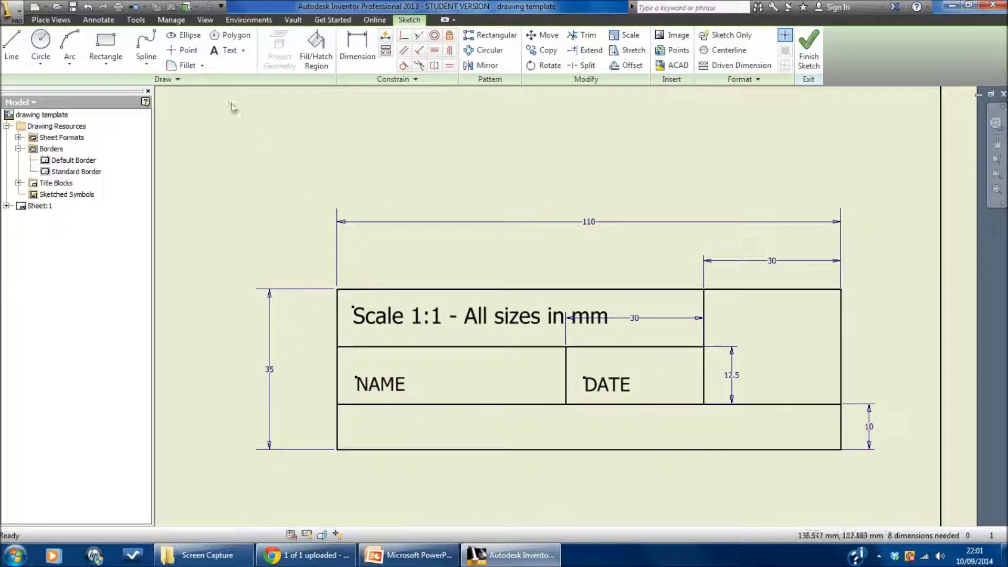
Step: Add green 'NAME OF PROJECT HERE' text across the bottom row and shift it into position
{"action": "left_click", "coordinate": [222, 55]}
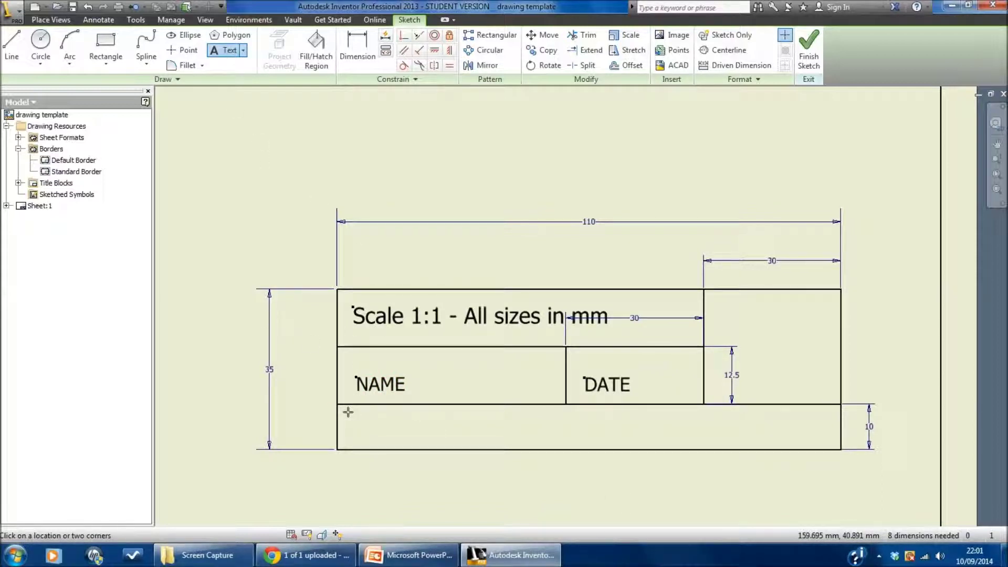
{"action": "left_click_drag", "start_coordinate": [357, 432], "coordinate": [818, 445]}
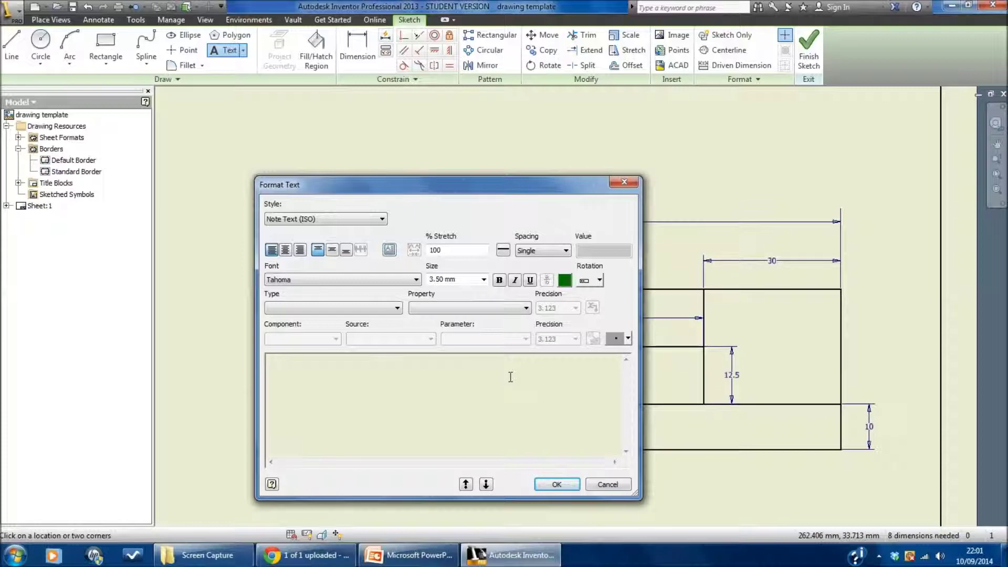
{"action": "type", "text": "NAME OF PROJECT HERE"}
{"action": "left_click", "coordinate": [569, 488]}
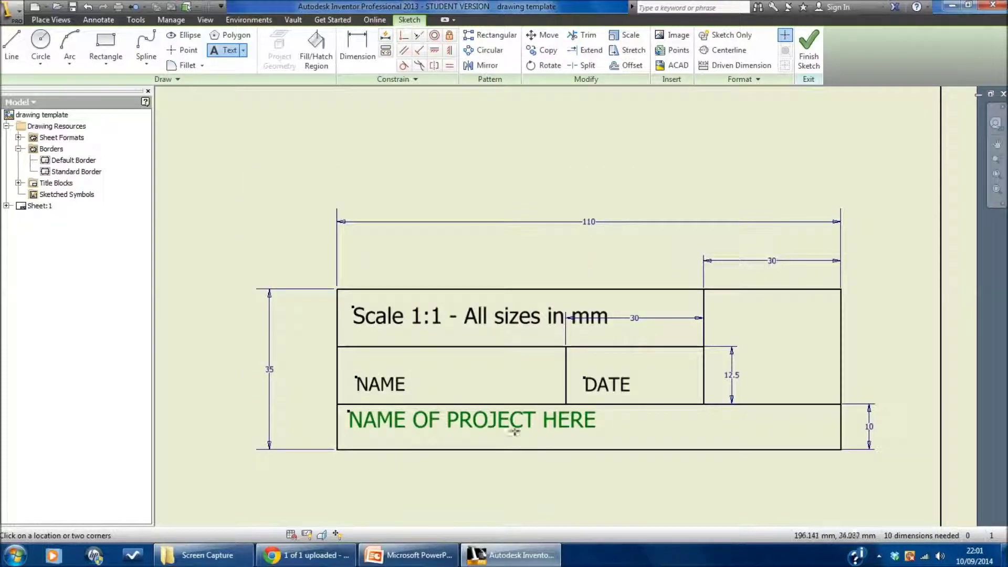
{"action": "key", "text": "Escape"}
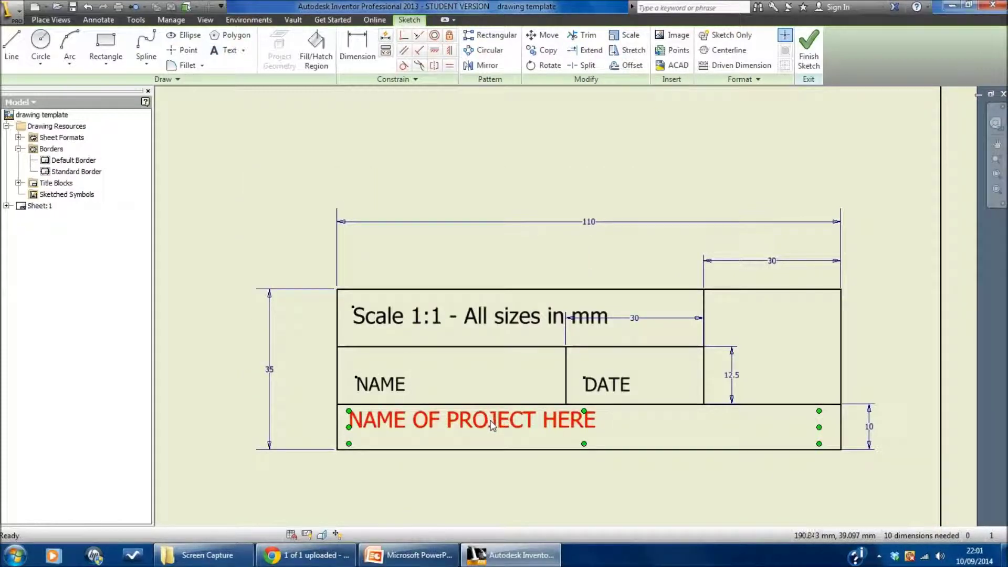
{"action": "left_click_drag", "start_coordinate": [489, 421], "coordinate": [497, 431]}
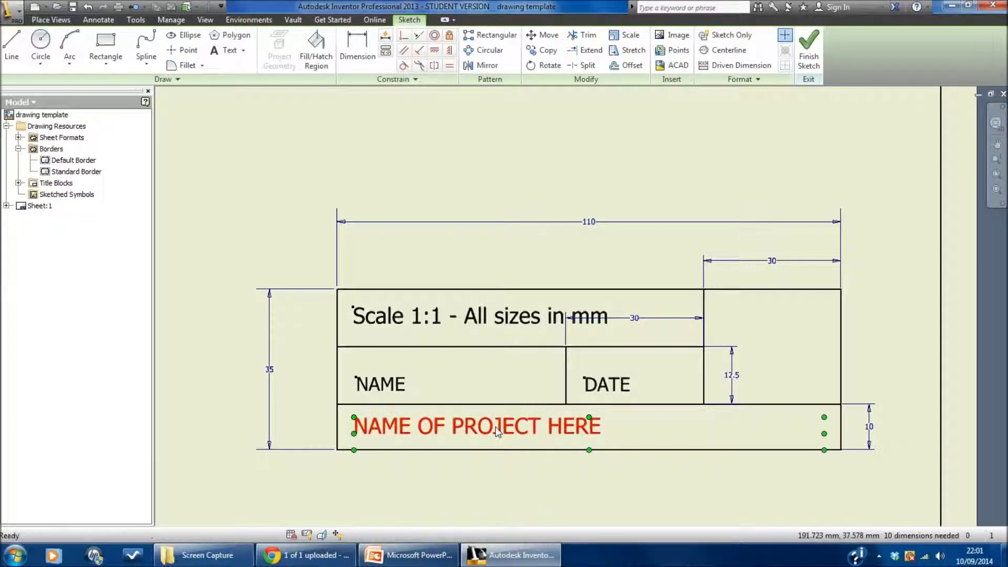
Step: Insert the 3rdangle image from S5 CfE > Tutorial Materials into the right-hand cell
{"action": "left_click", "coordinate": [672, 36]}
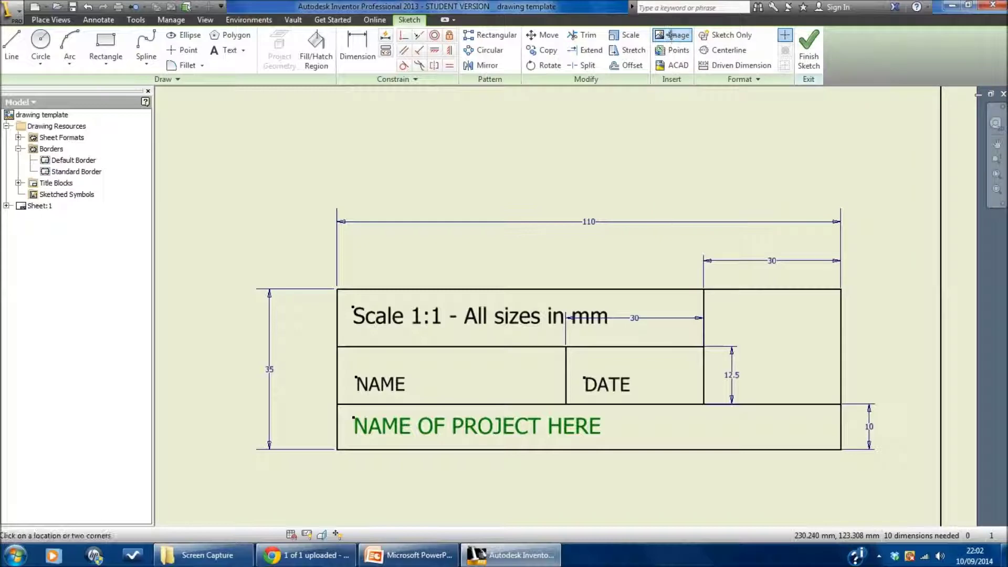
{"action": "left_click", "coordinate": [712, 297]}
{"action": "left_click", "coordinate": [835, 402]}
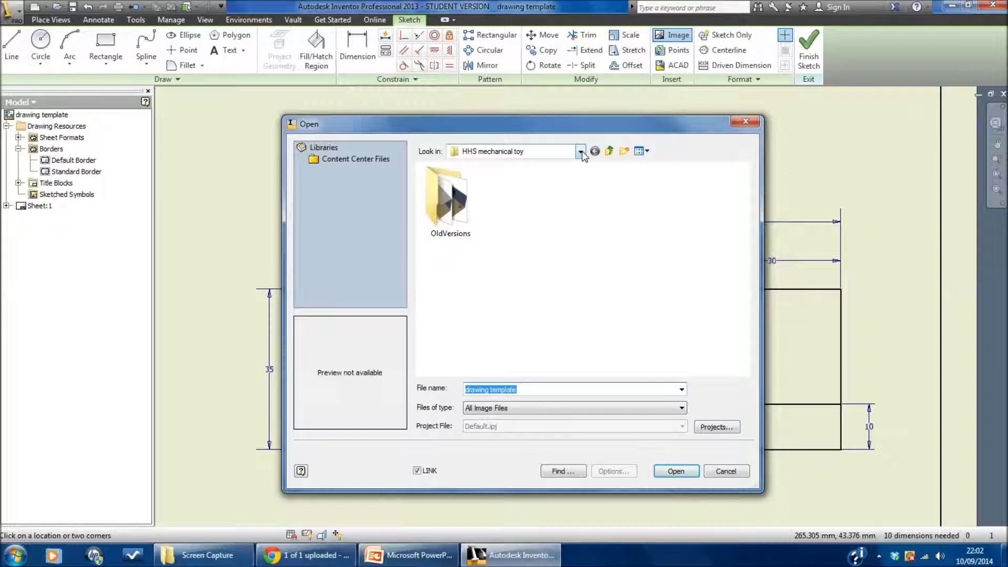
{"action": "left_click", "coordinate": [581, 152]}
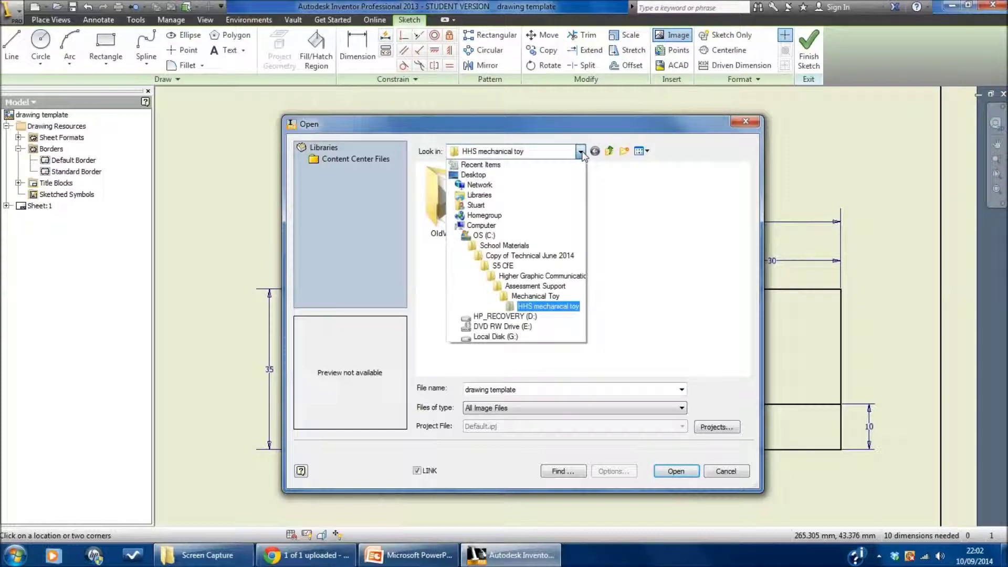
{"action": "left_click", "coordinate": [513, 266]}
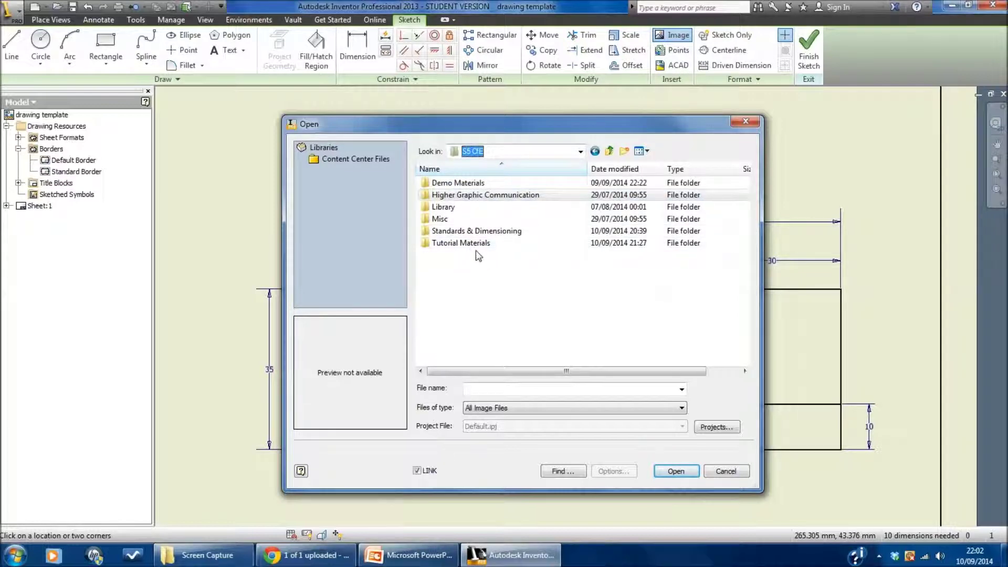
{"action": "double_click", "coordinate": [461, 243]}
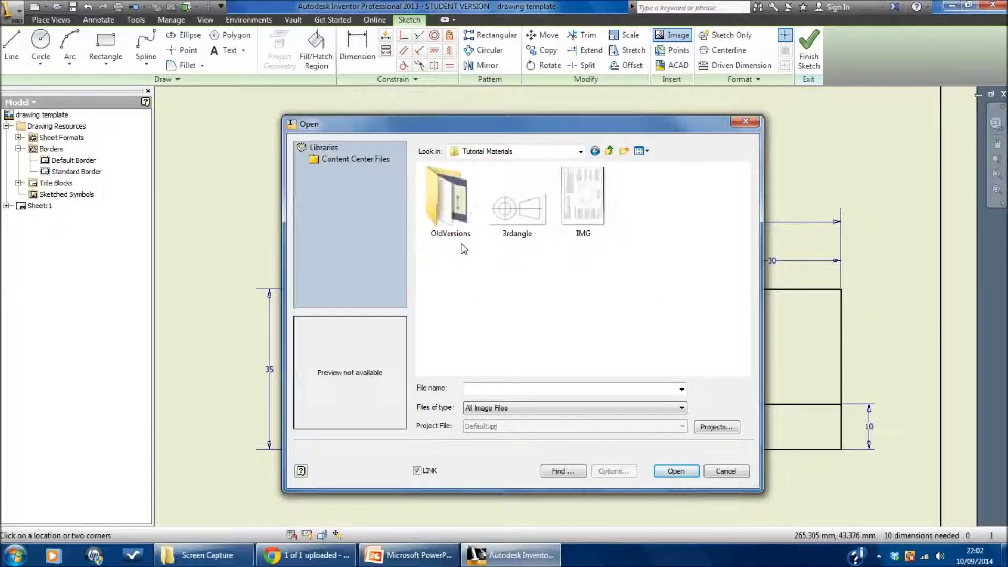
{"action": "double_click", "coordinate": [519, 210]}
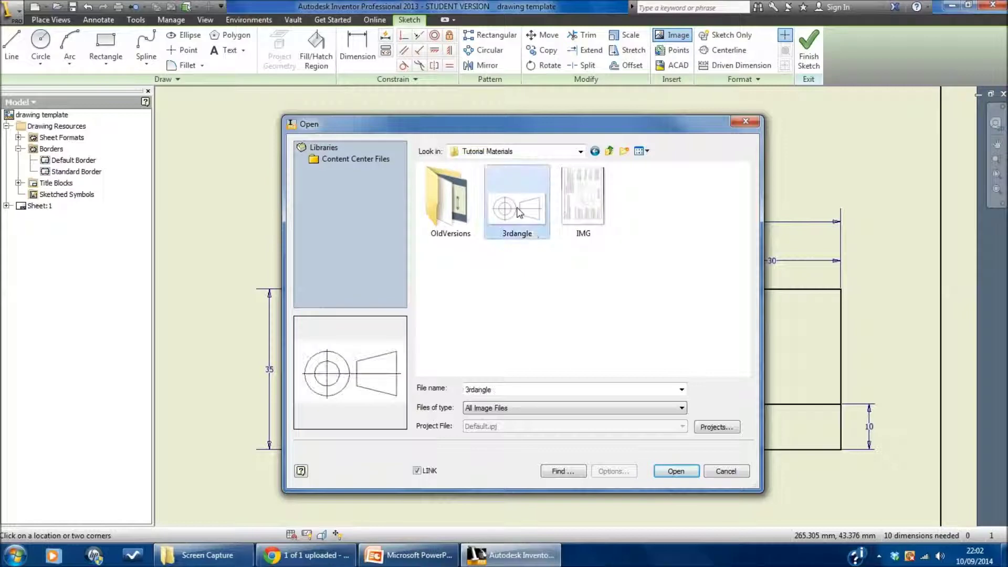
{"action": "key", "text": "Escape"}
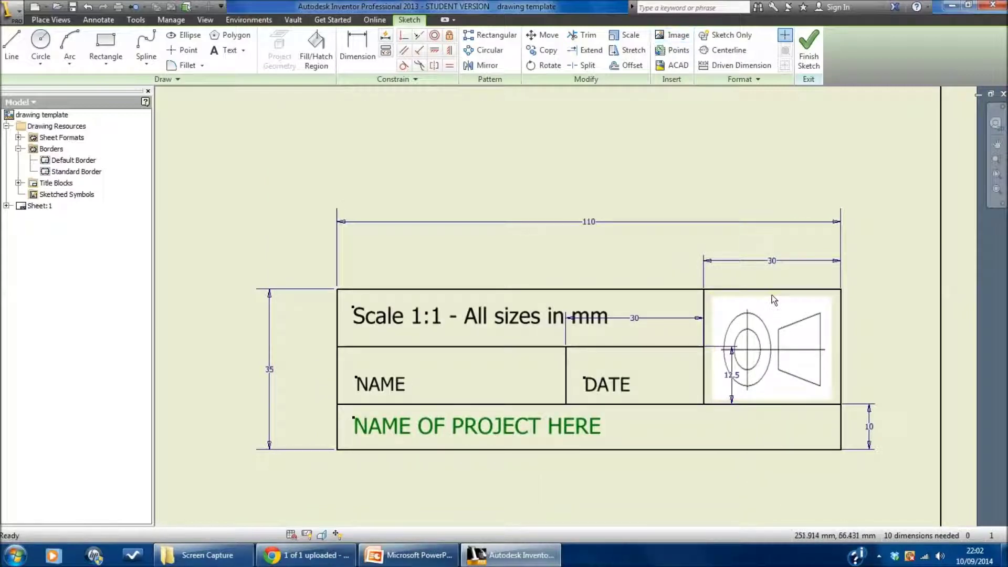
Step: Stretch the third-angle image's top edge and move it up and right to centre it
{"action": "left_click_drag", "start_coordinate": [773, 298], "coordinate": [773, 317]}
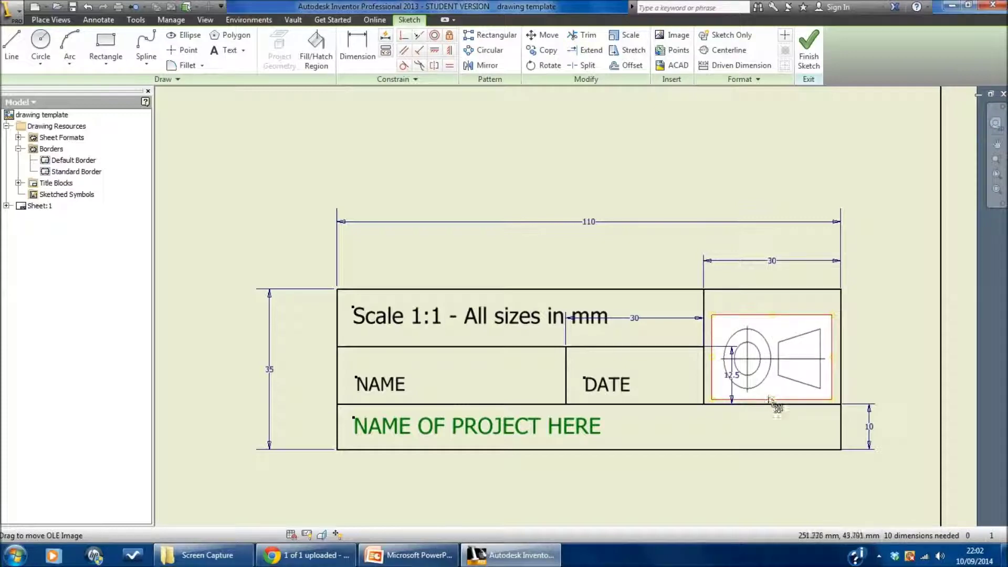
{"action": "left_click_drag", "start_coordinate": [774, 400], "coordinate": [792, 354]}
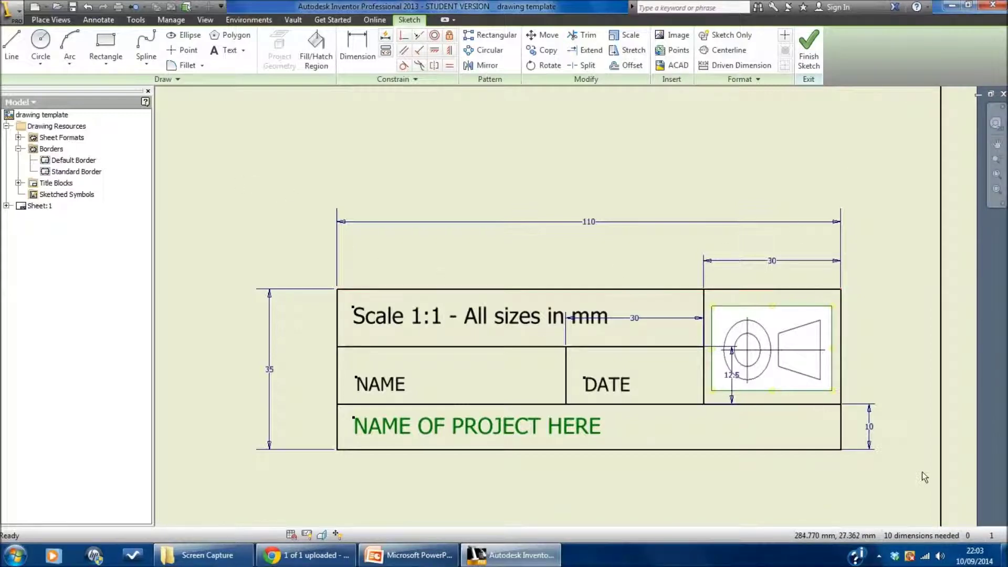
{"action": "scroll", "coordinate": [922, 467], "scroll_direction": "up", "scroll_amount": 3}
Step: Window-select all title block geometry and drag it into the border's bottom-right corner
{"action": "scroll", "coordinate": [922, 466], "scroll_direction": "down", "scroll_amount": 6}
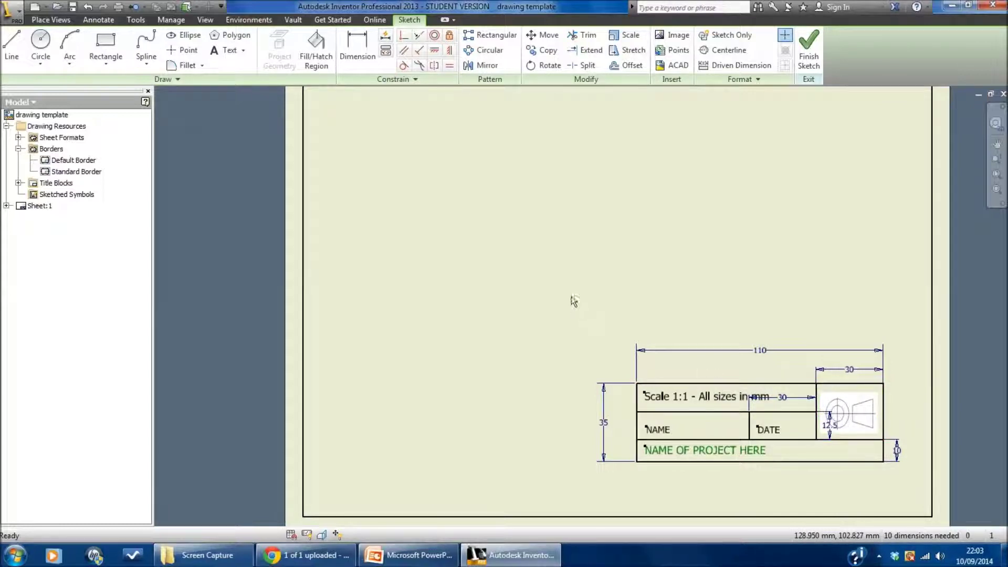
{"action": "left_click_drag", "start_coordinate": [565, 290], "coordinate": [930, 502]}
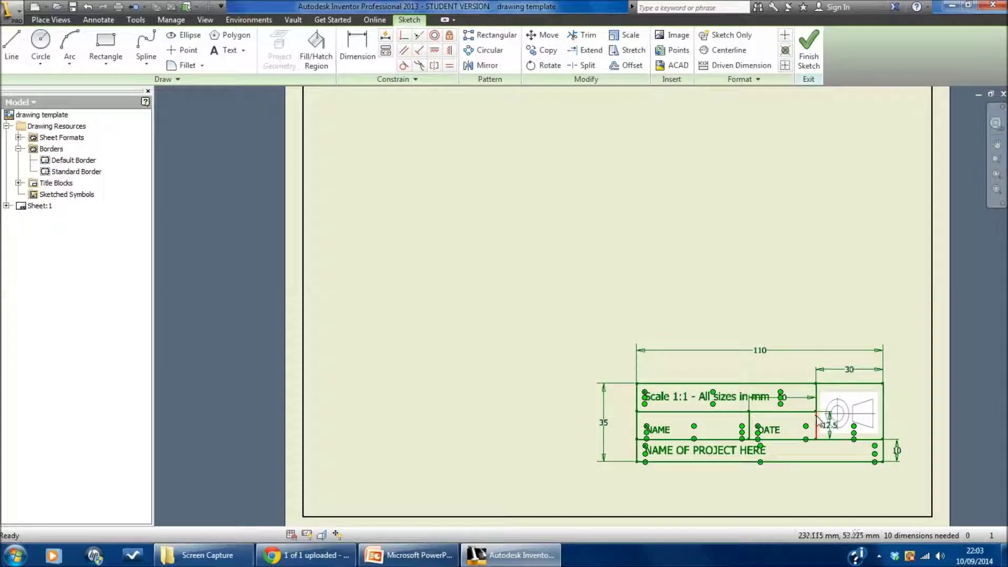
{"action": "left_click_drag", "start_coordinate": [809, 390], "coordinate": [856, 438]}
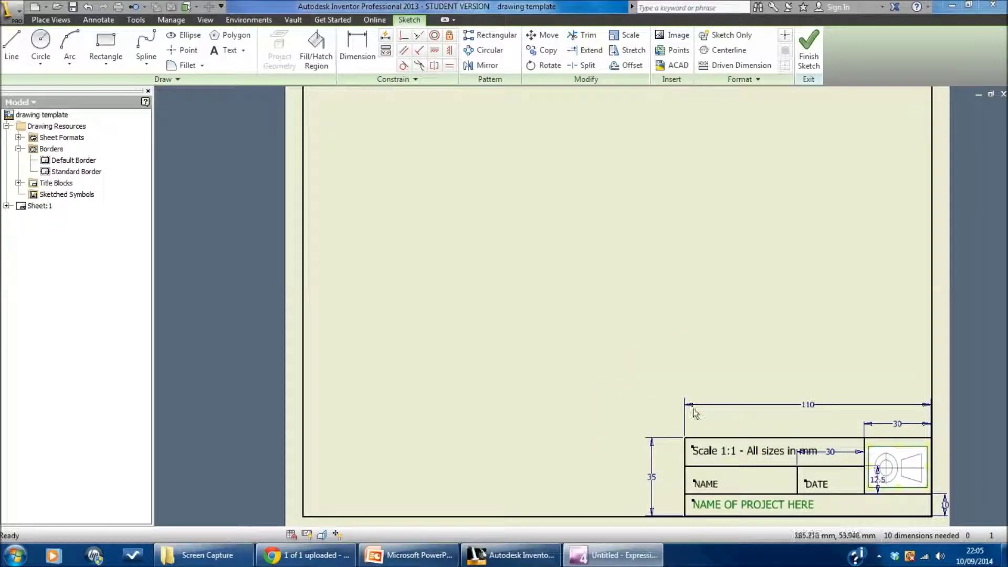
Step: Finish the sketch and save the title block as 'Standard Title Block'
{"action": "left_click", "coordinate": [812, 47]}
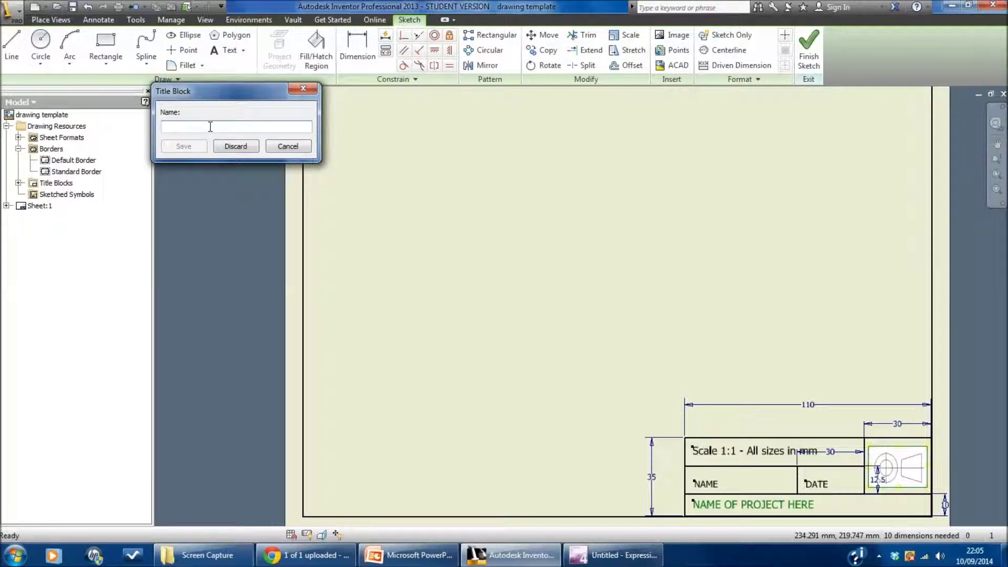
{"action": "type", "text": "Standard Title Block"}
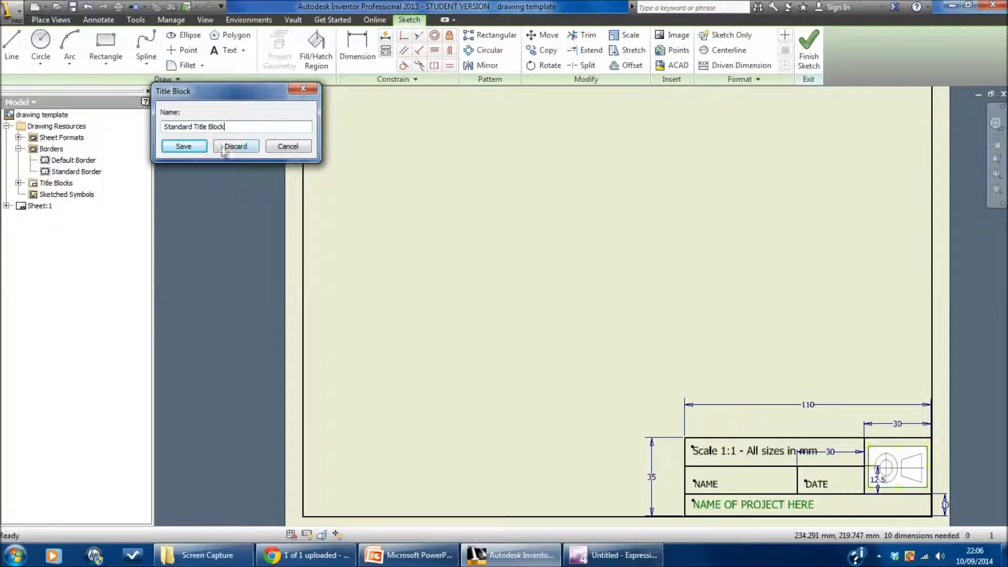
{"action": "left_click", "coordinate": [191, 148]}
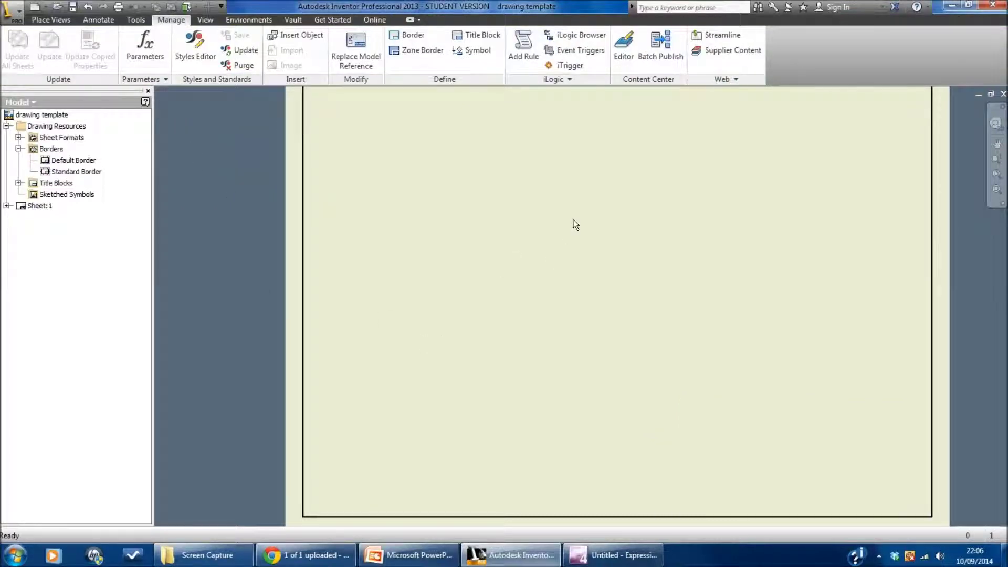
Step: Insert the Standard Title Block from Drawing Resources onto Sheet:1's lower-right corner and zoom out
{"action": "left_click", "coordinate": [65, 194]}
{"action": "left_click", "coordinate": [19, 183]}
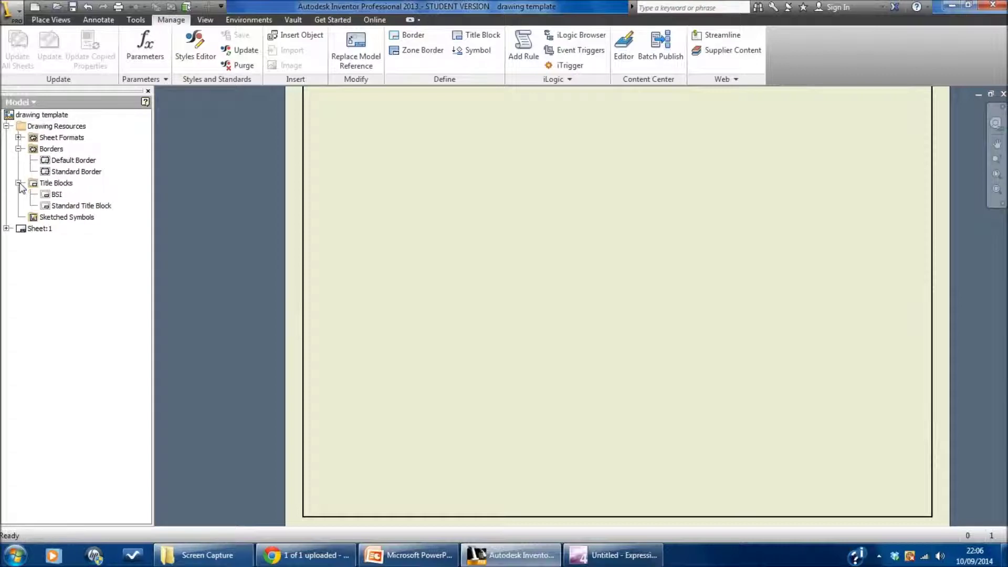
{"action": "double_click", "coordinate": [49, 207]}
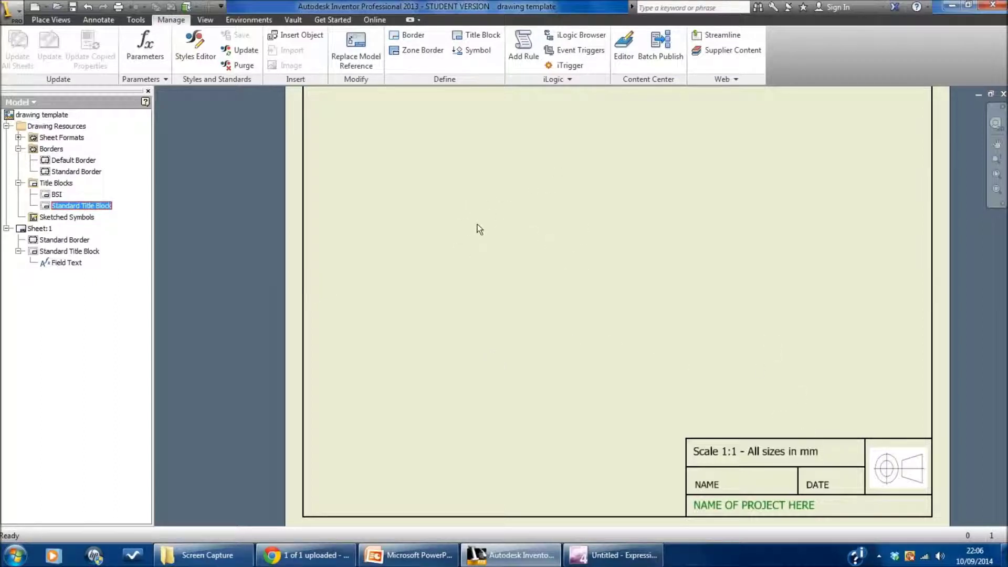
{"action": "scroll", "coordinate": [477, 227], "scroll_direction": "up", "scroll_amount": 3}
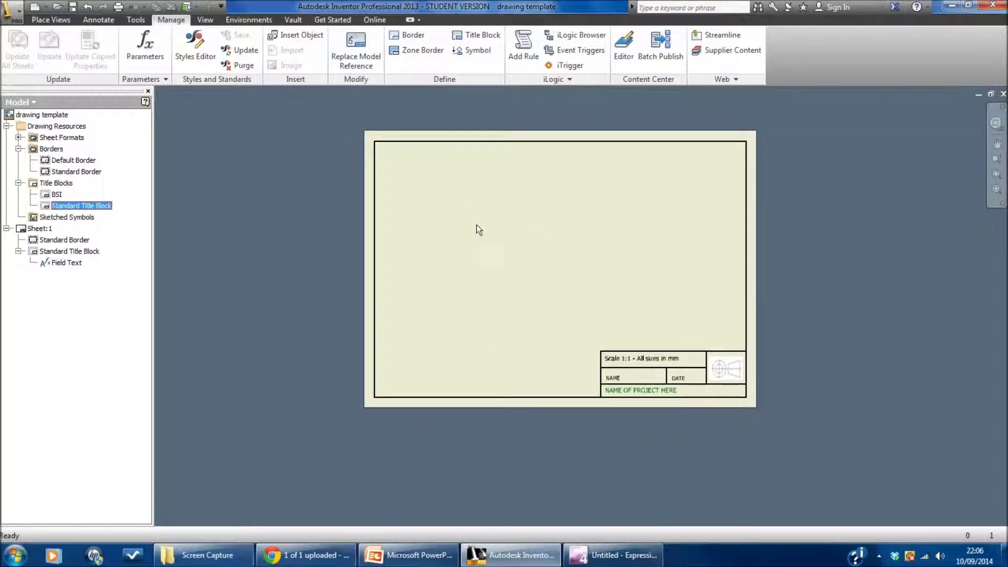
{"action": "left_click", "coordinate": [73, 6]}
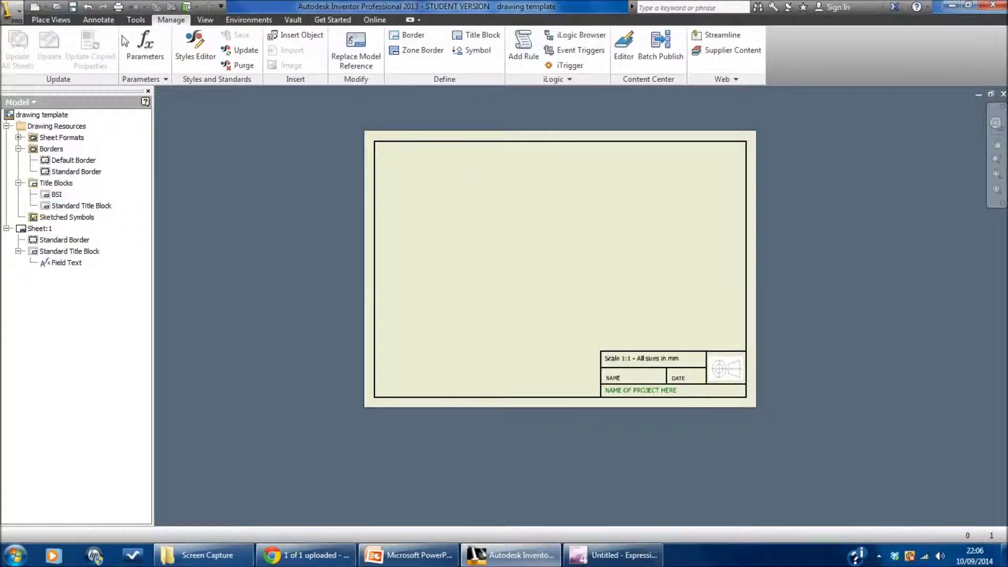